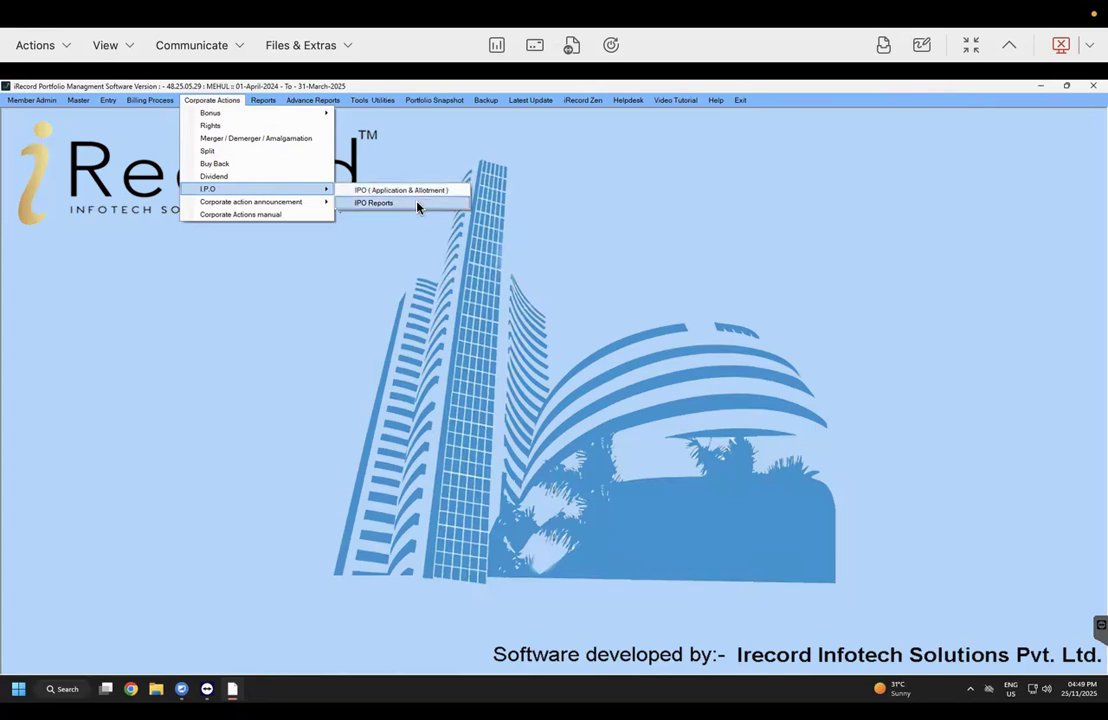
Step: Open the IPO (Application & Allotment) form from the Corporate Actions I.P.O menu
left_click(418, 190)
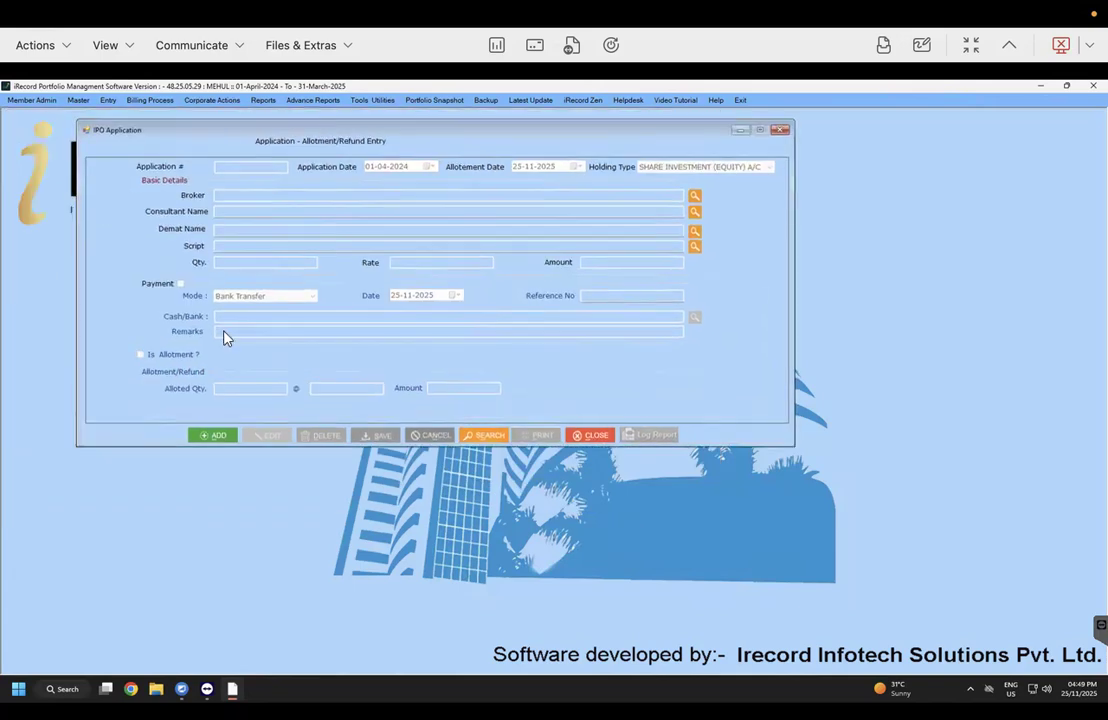
Step: Add application 0001 dated 27-03-2025, allotment 30-03-2025, holding type SHARE INVESTMENT (EQUITY) A/C
left_click(213, 435)
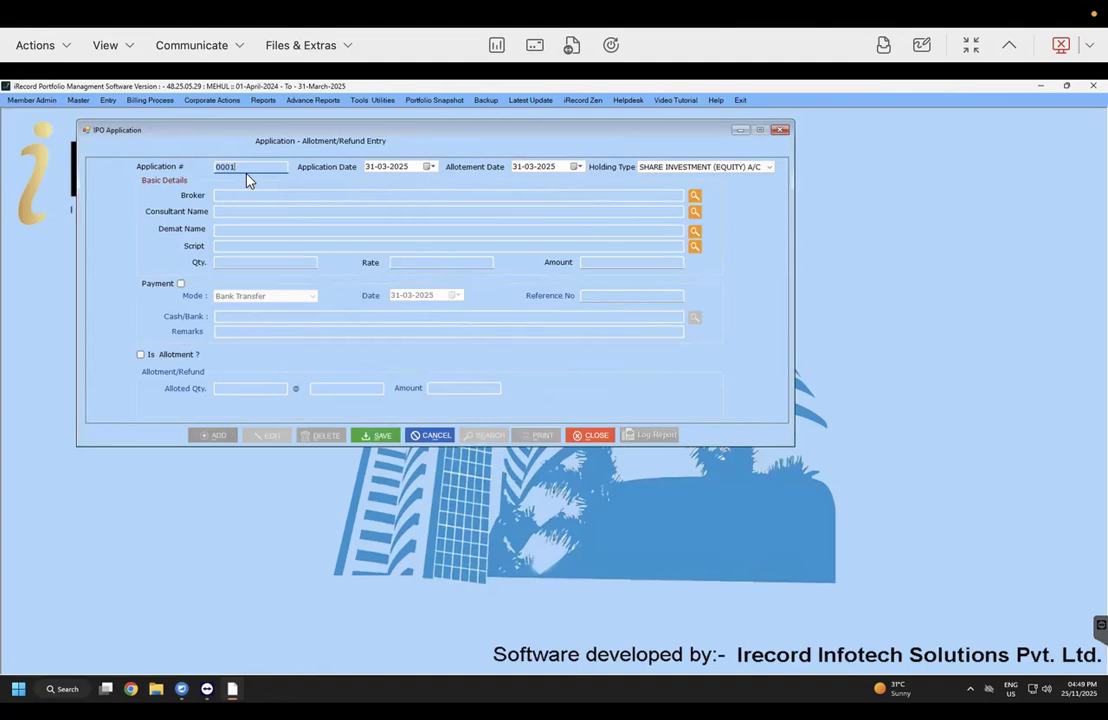
key("Tab")
left_click(519, 171)
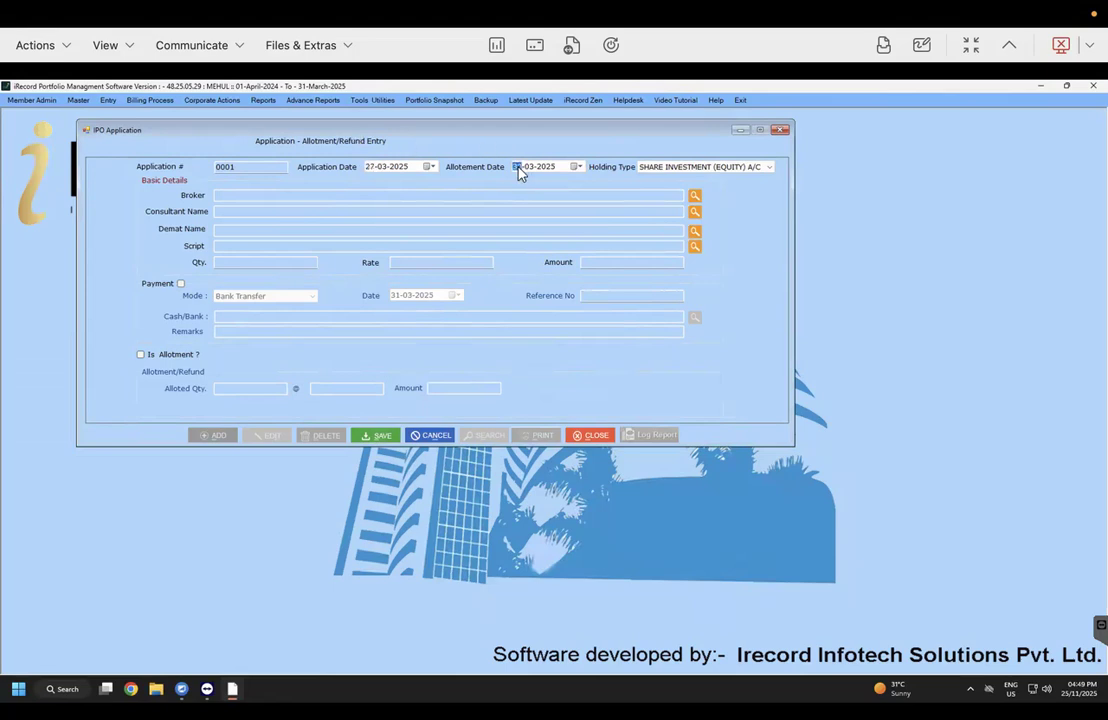
left_click(708, 168)
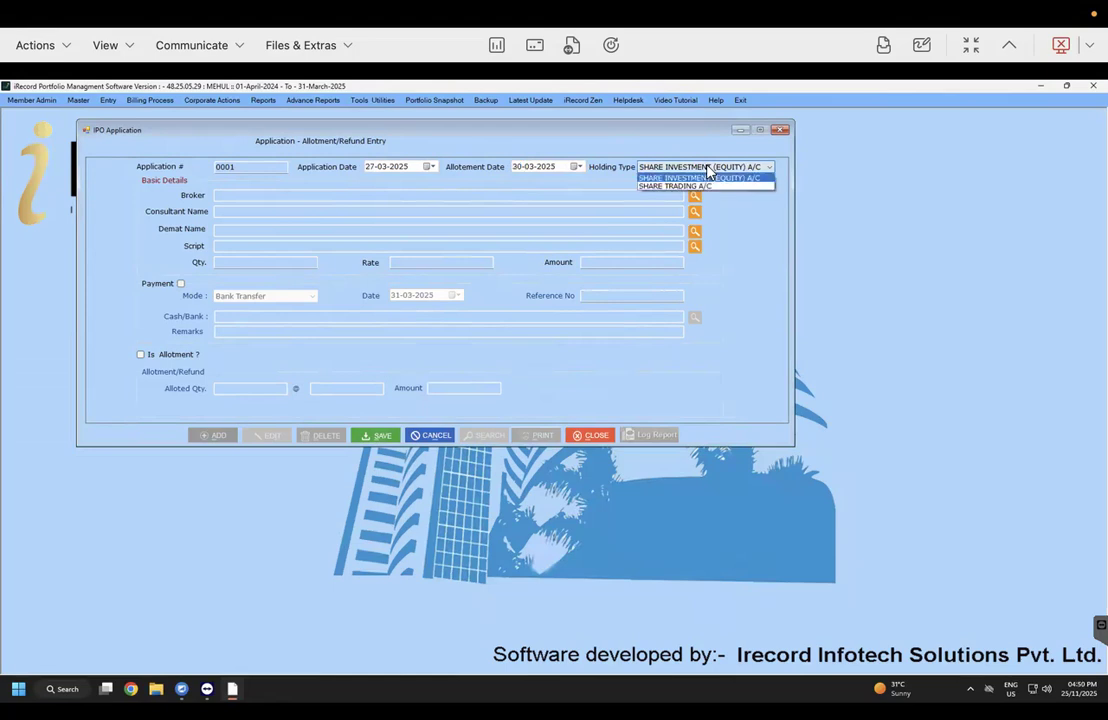
left_click(735, 231)
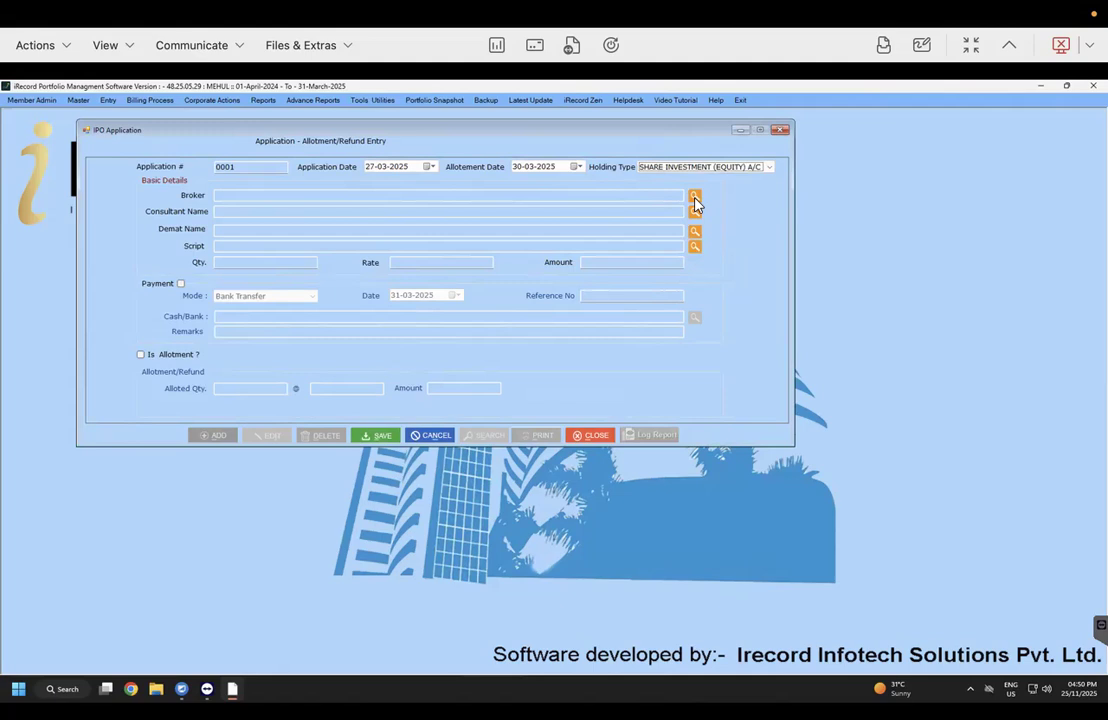
Step: Choose ZERODHA BROKER AC as broker and pick a consultant from the list
left_click(695, 198)
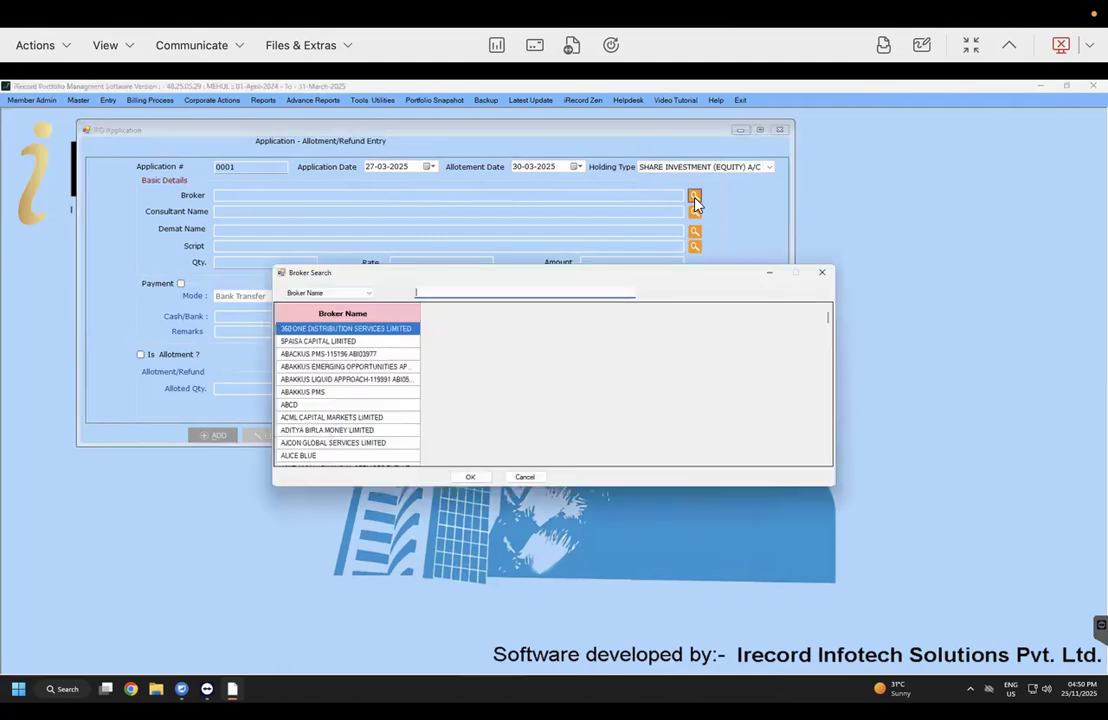
type("zer")
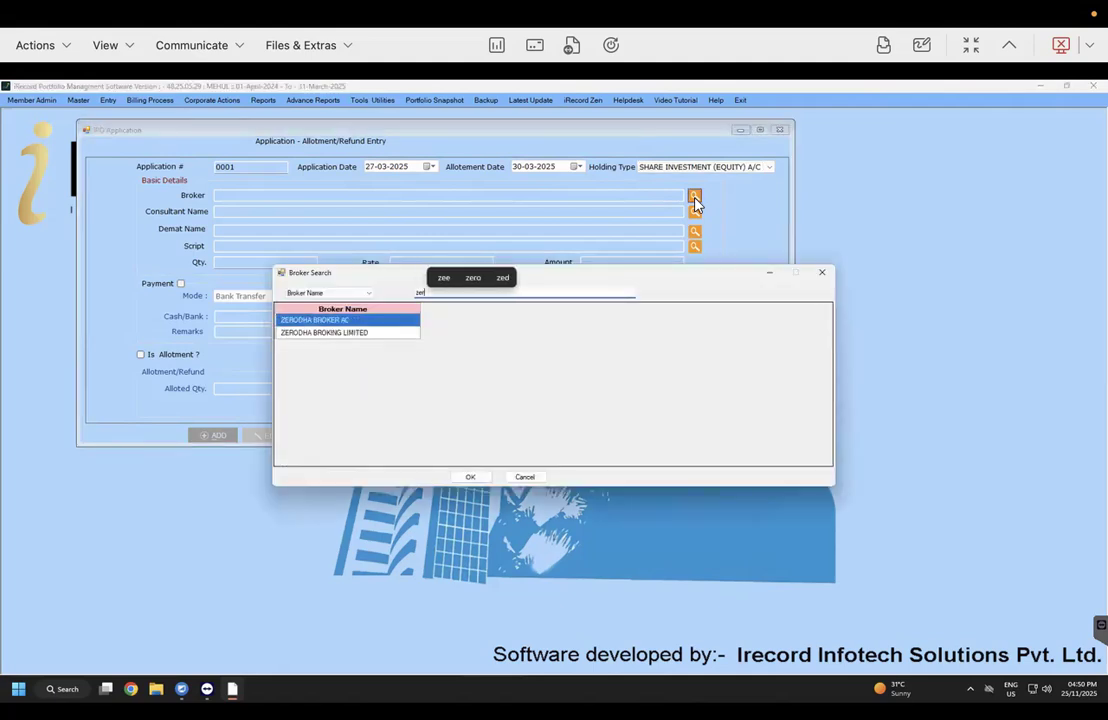
key("Return")
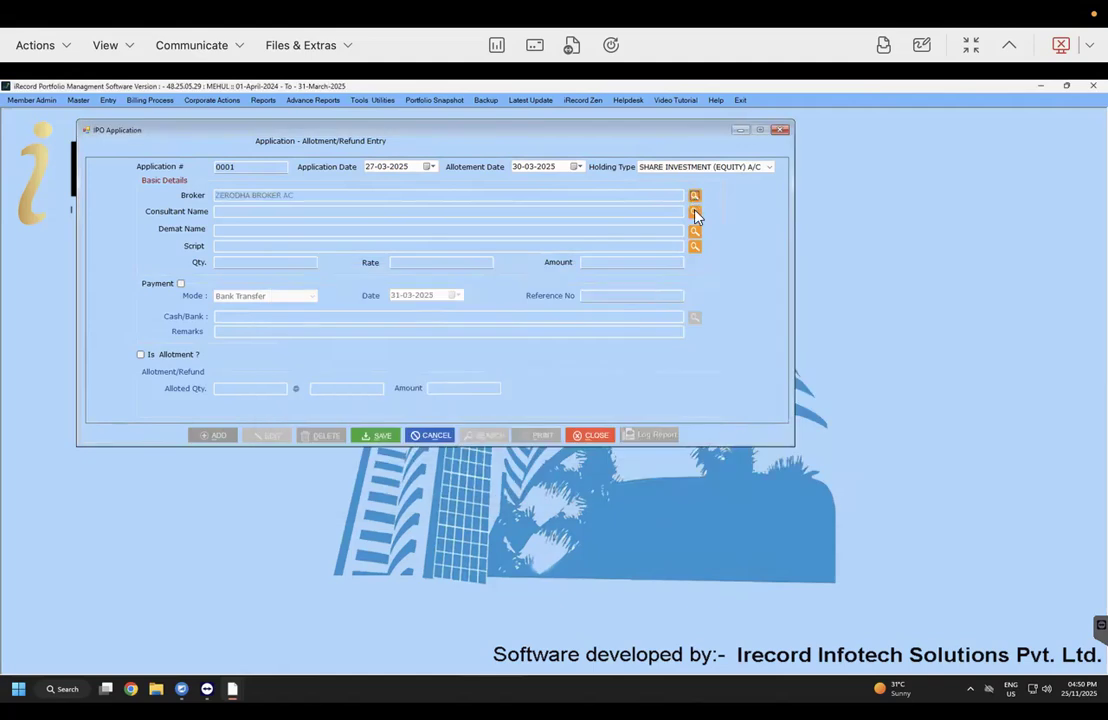
left_click(695, 213)
type("sel")
key("BackSpace")
key("BackSpace")
key("BackSpace")
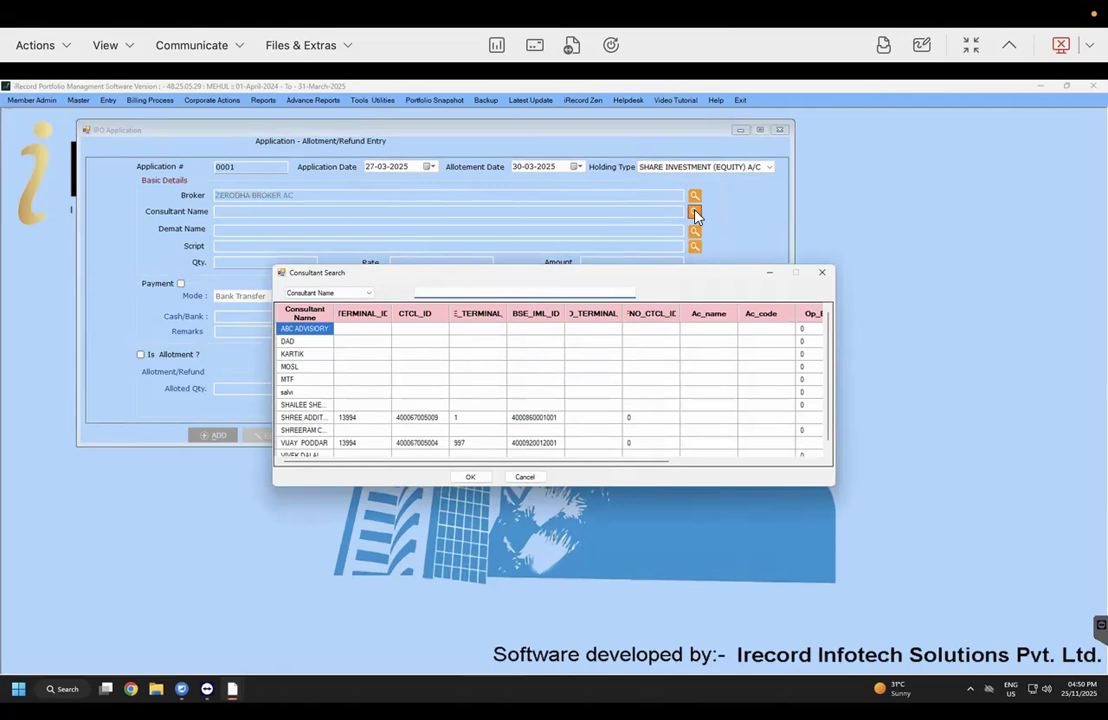
key("Down")
key("Down")
key("Down")
key("Down")
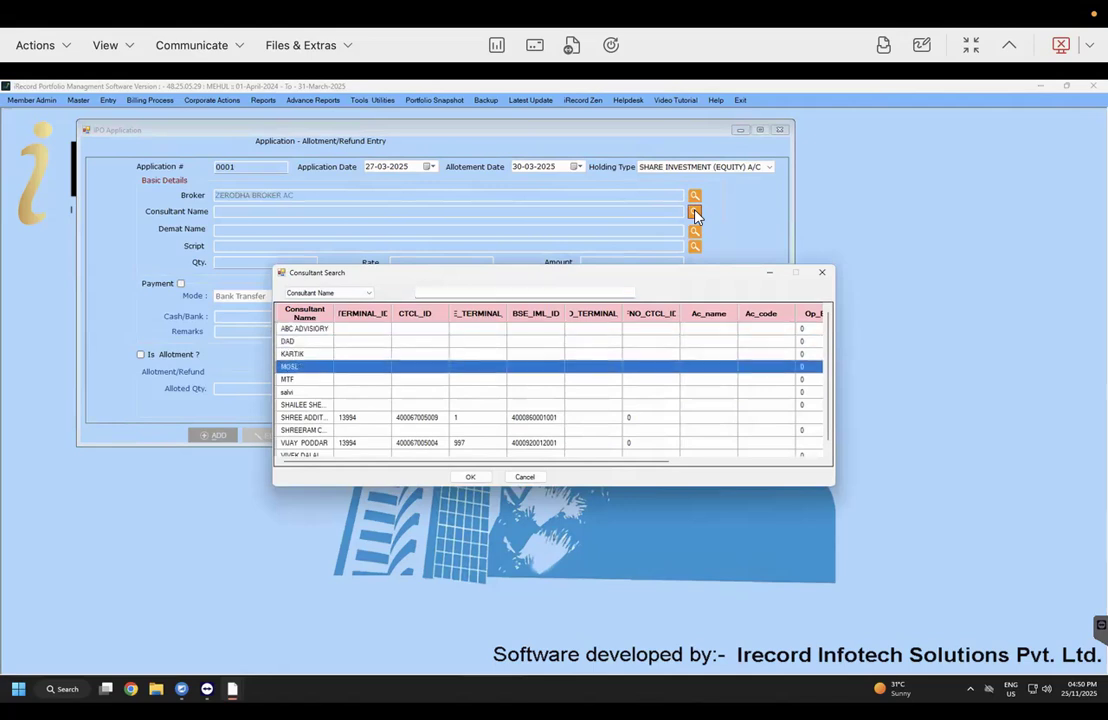
key("Down")
key("Down")
key("Return")
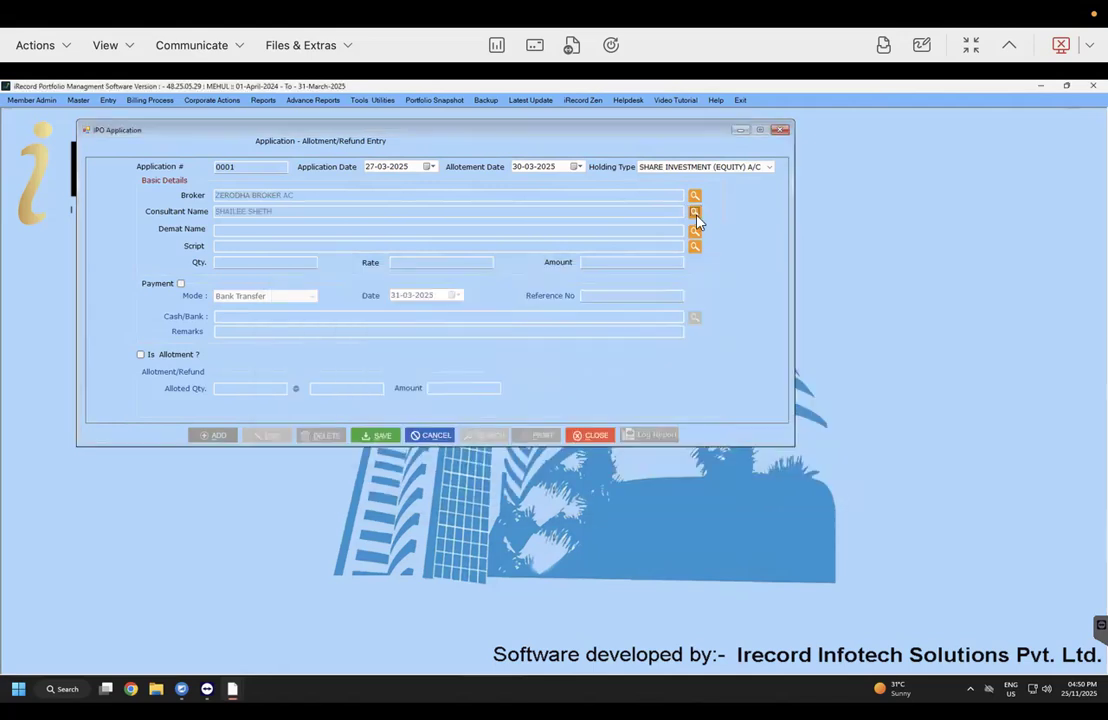
Step: Set demat to ZERODHA BROKING LIMITED and script to NATIONAL STOCK EXCHANGE
left_click(695, 233)
type("zer")
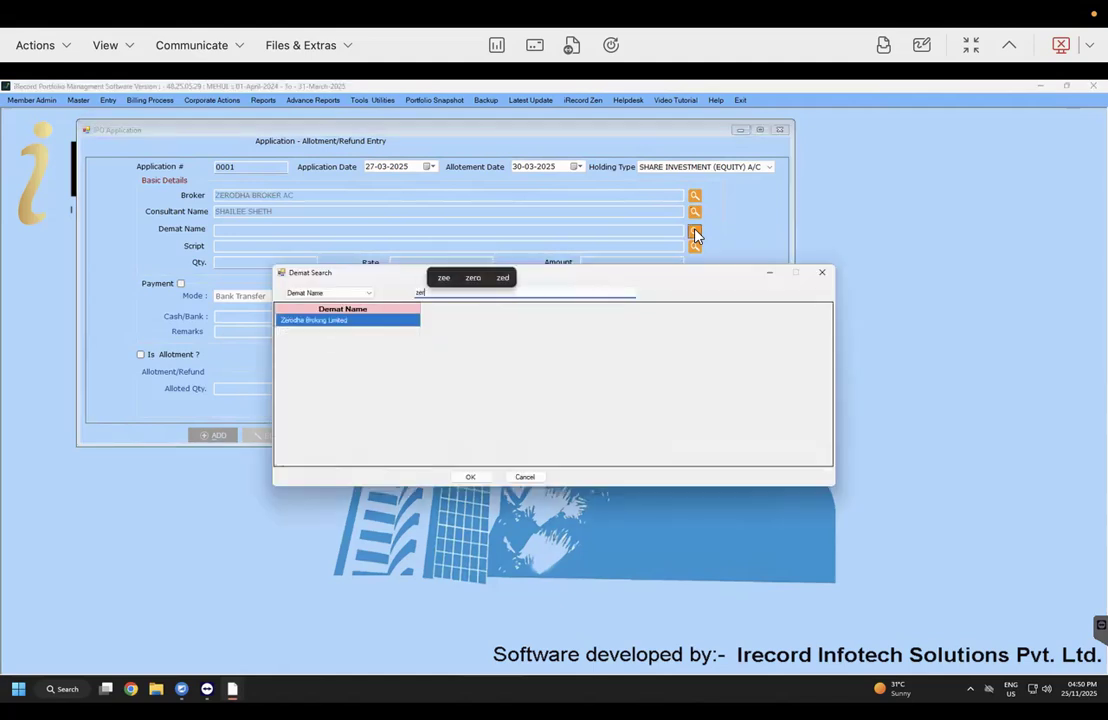
key("Return")
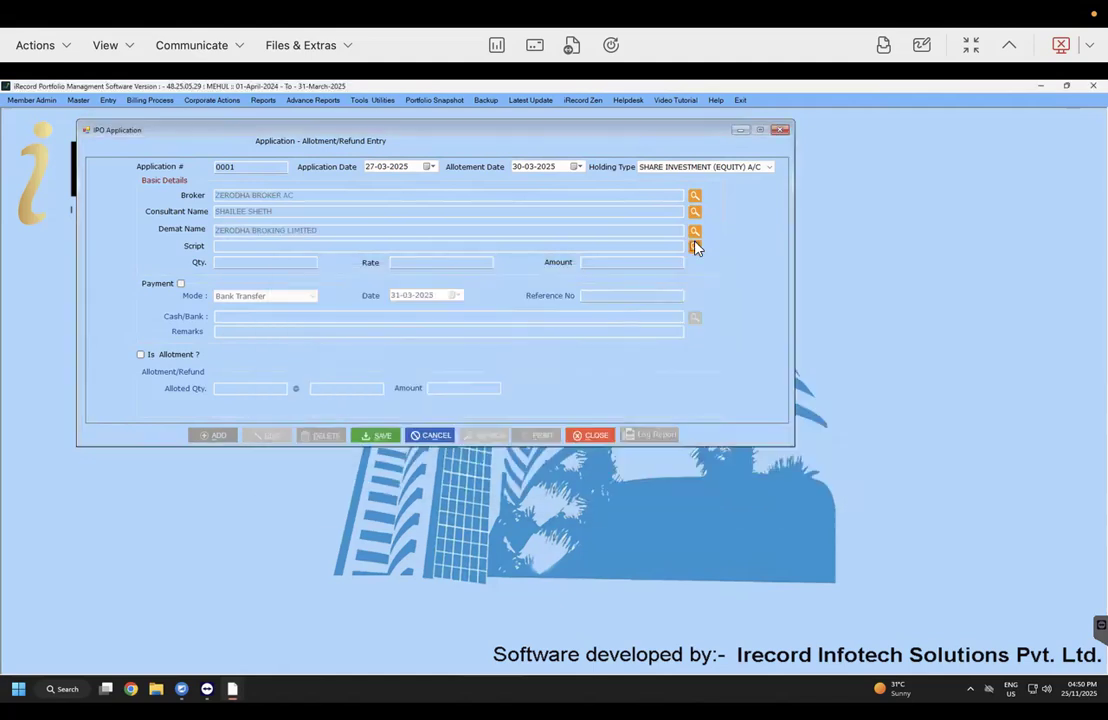
left_click(695, 247)
type("nati")
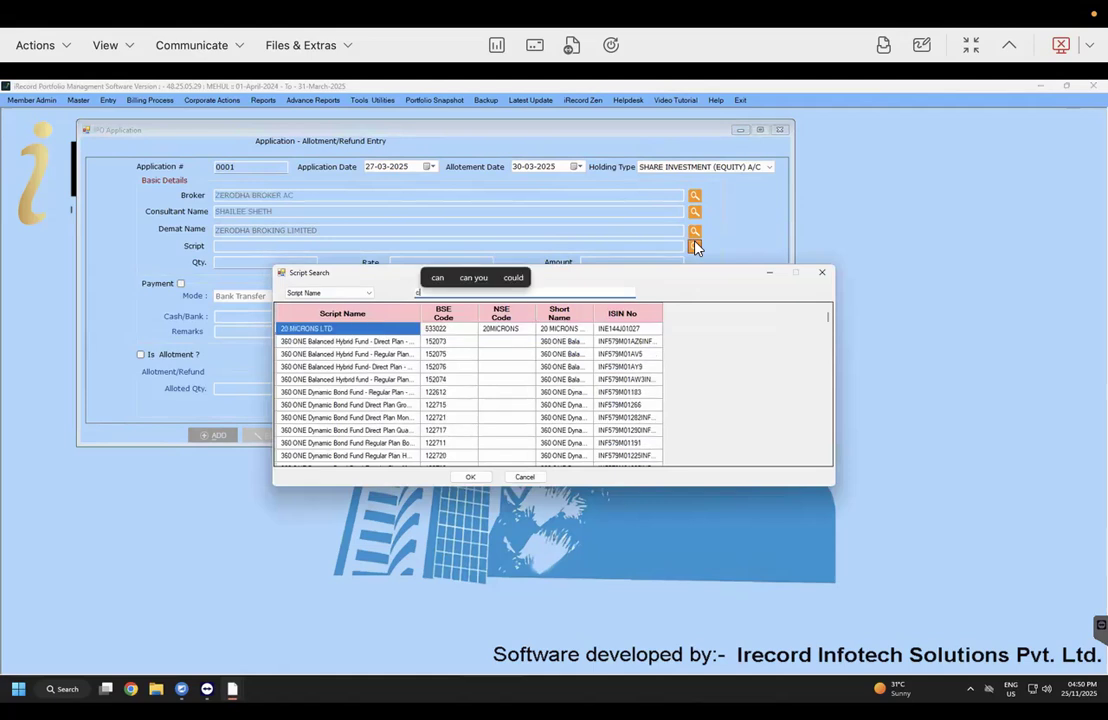
type("onal st")
key("Down")
key("Down")
key("Down")
key("Return")
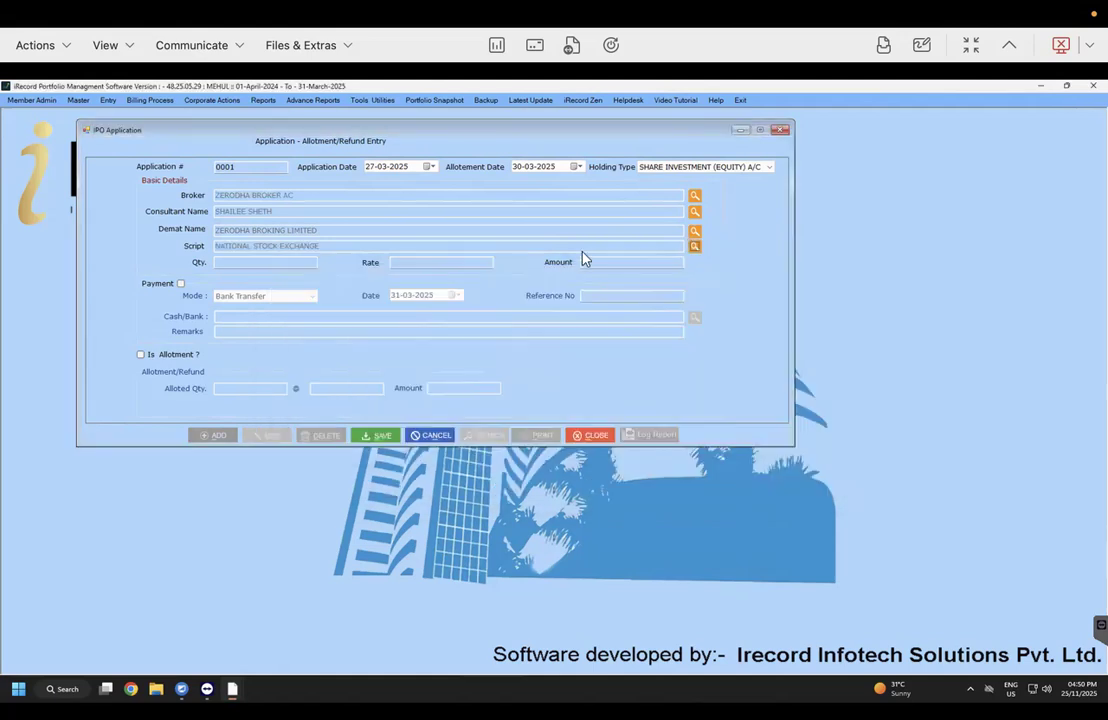
Step: Enter quantity 1000 at rate 1800, giving an amount of 1800000
left_click(296, 265)
type("1000")
key("Tab")
type("1800")
Step: Leave payment details off and save the entry, accepting the holiday-date warning
left_click(181, 285)
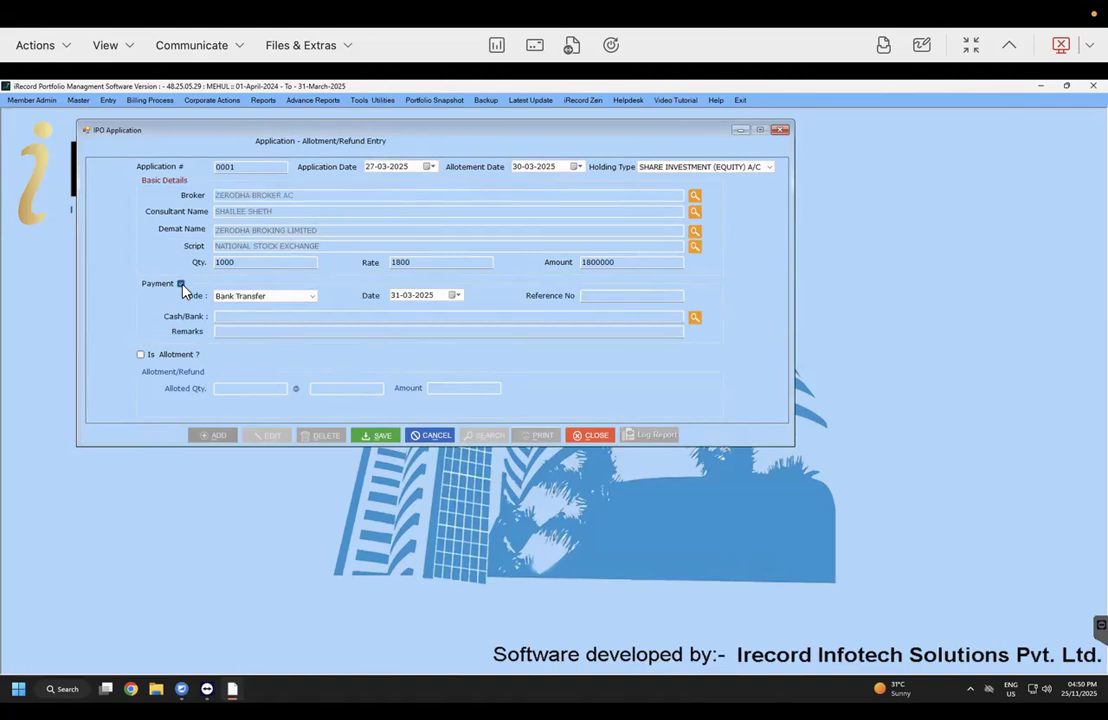
left_click(181, 285)
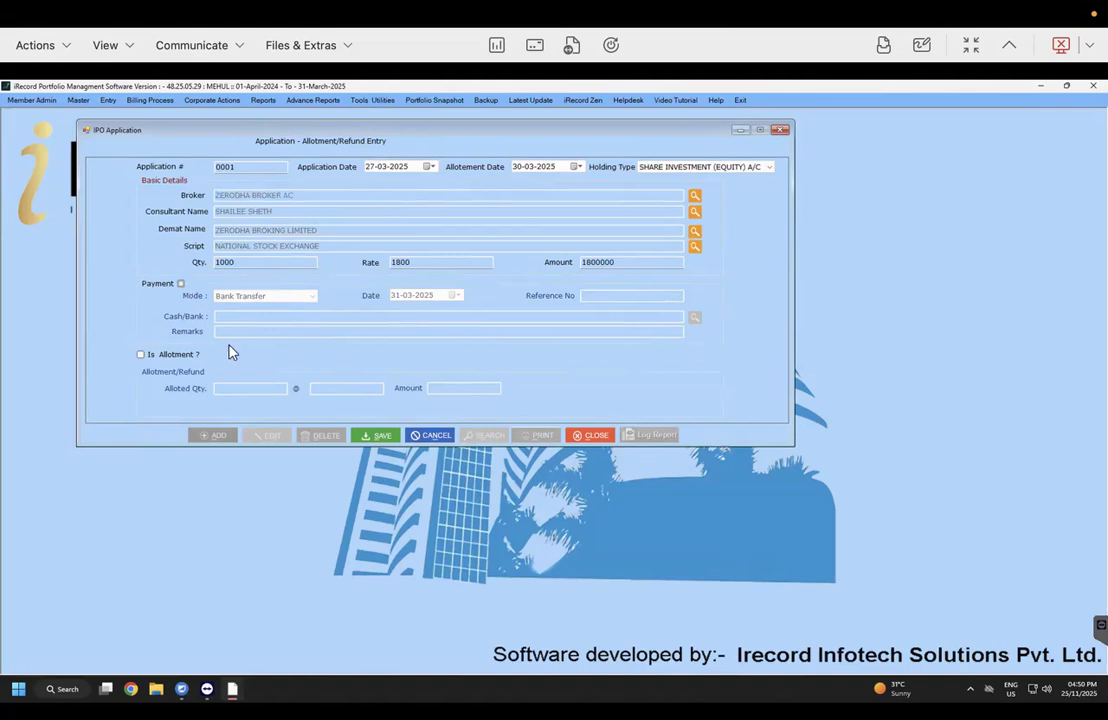
left_click(381, 436)
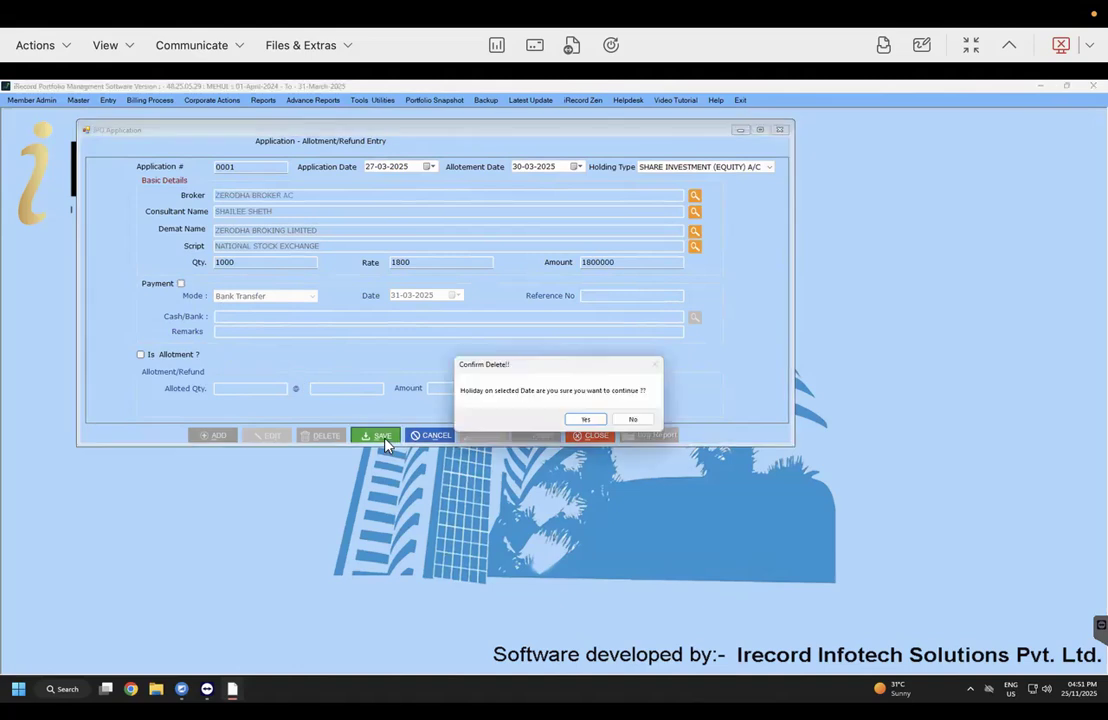
key("Return")
key("Return")
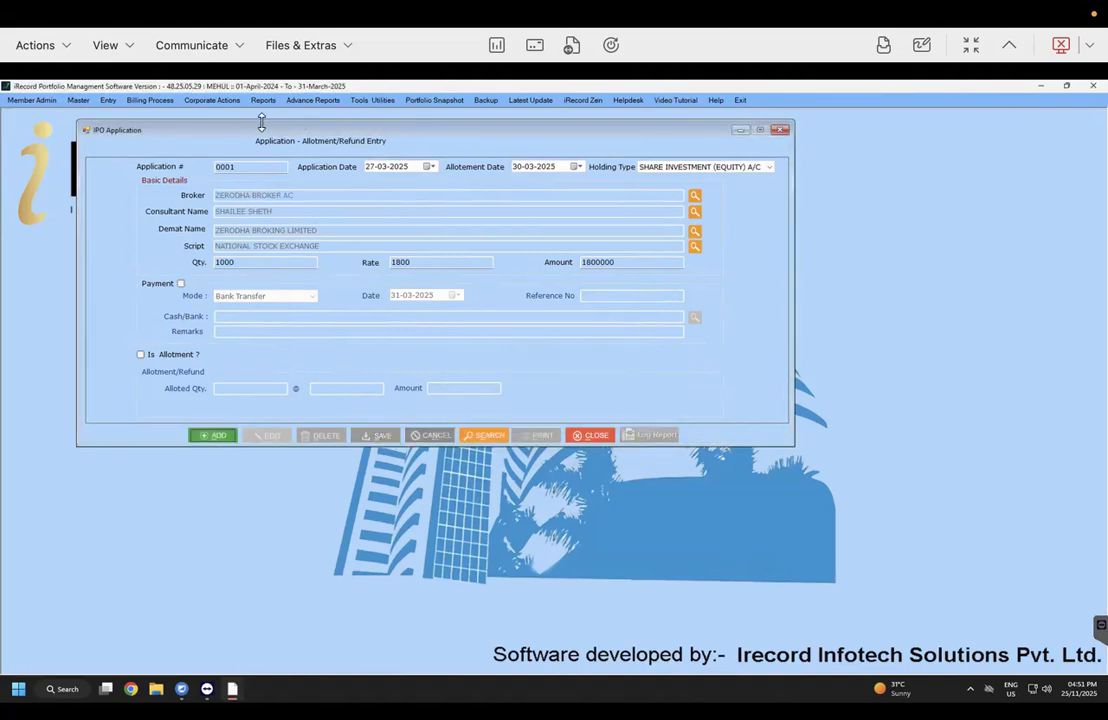
Step: Generate the IPO report for 01-04-2024 to 31-03-2025 with allot/refund details, displaying All
left_click(228, 101)
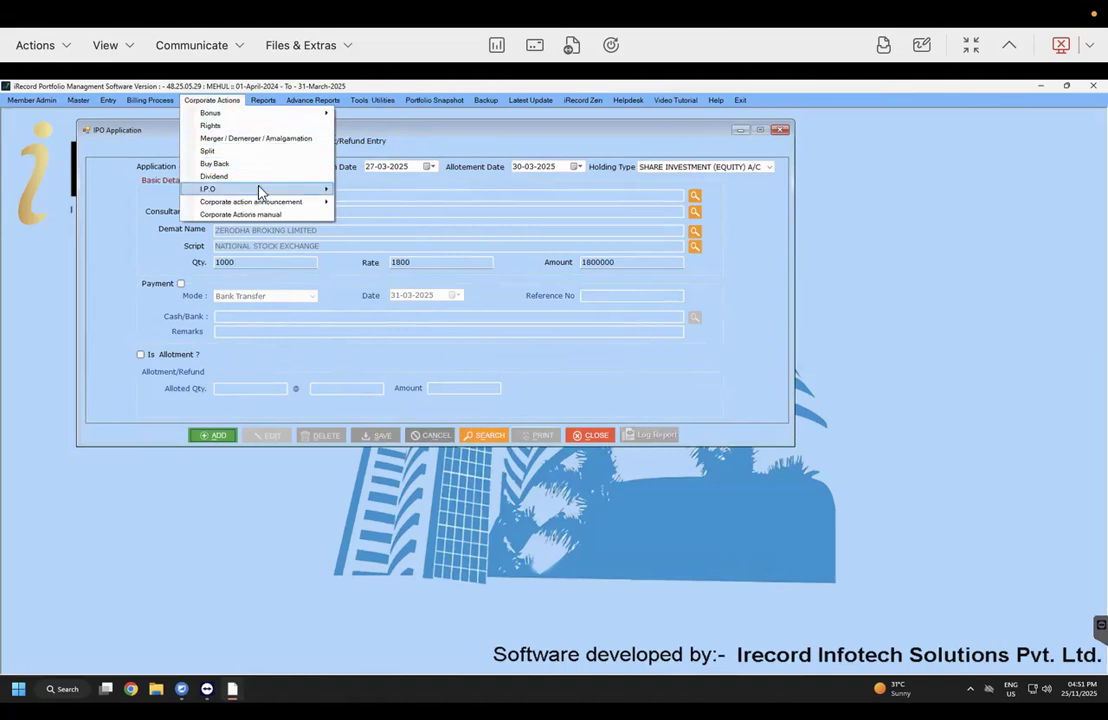
mouse_move(262, 189)
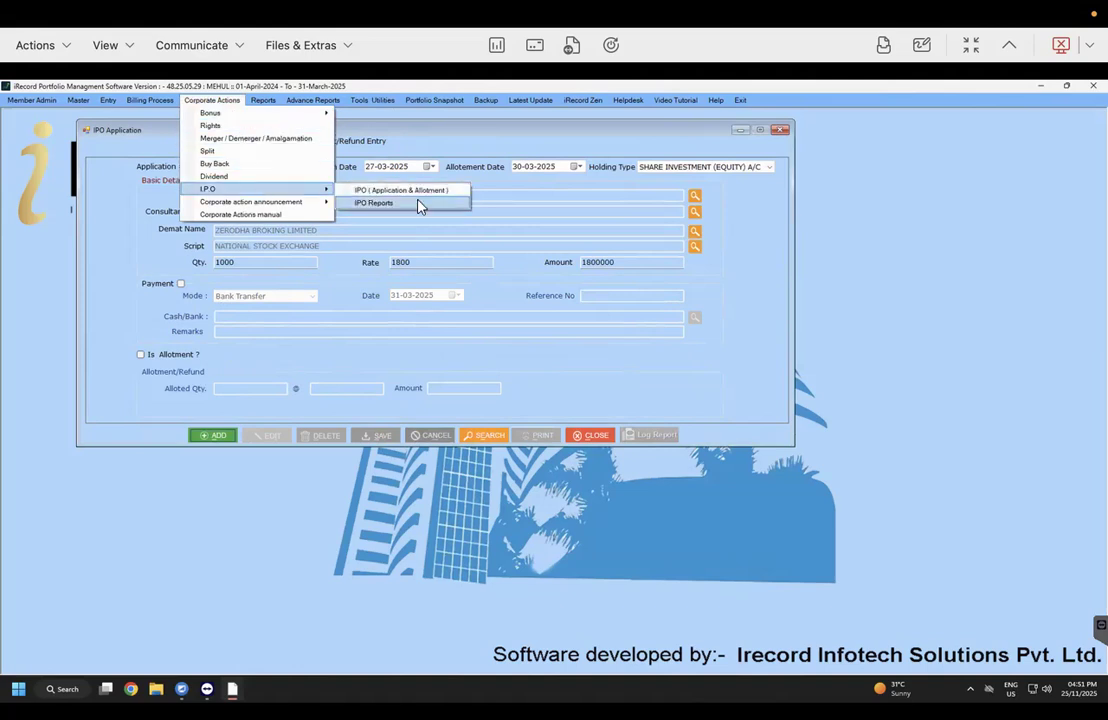
left_click(418, 203)
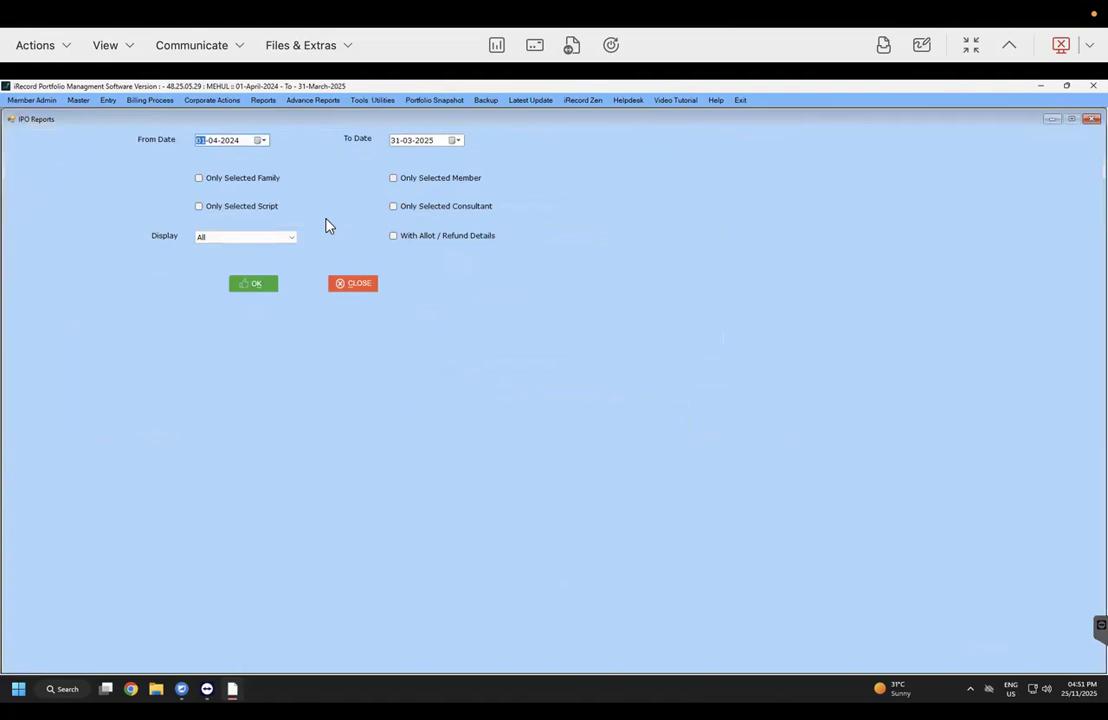
left_click(414, 242)
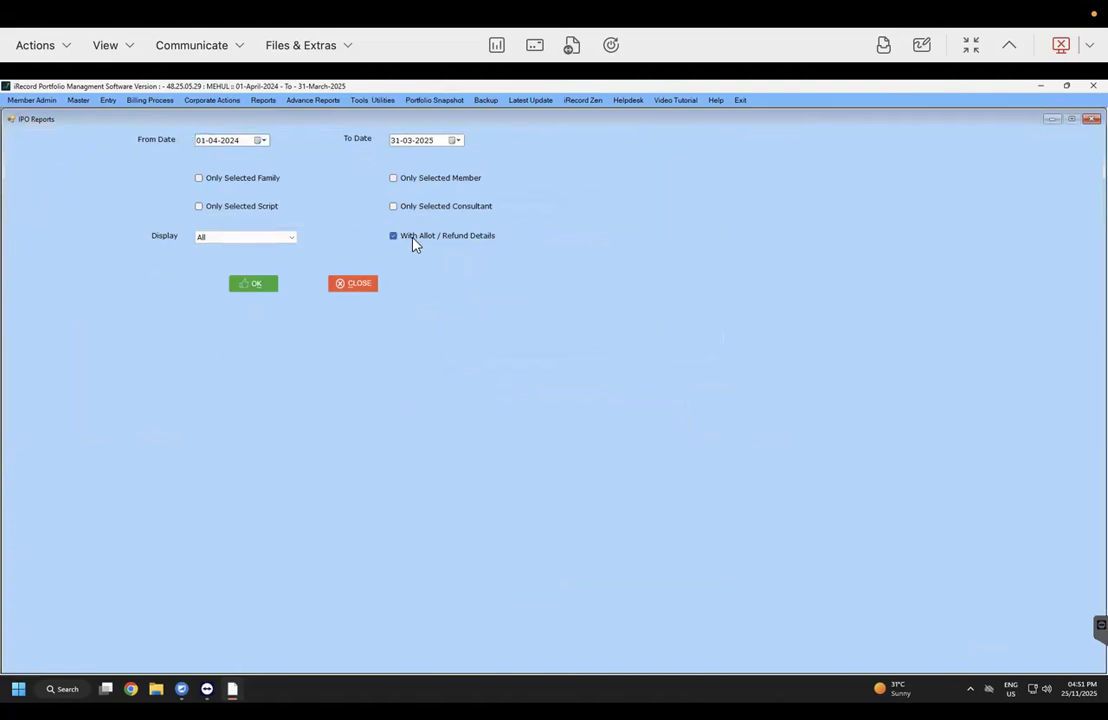
left_click(293, 240)
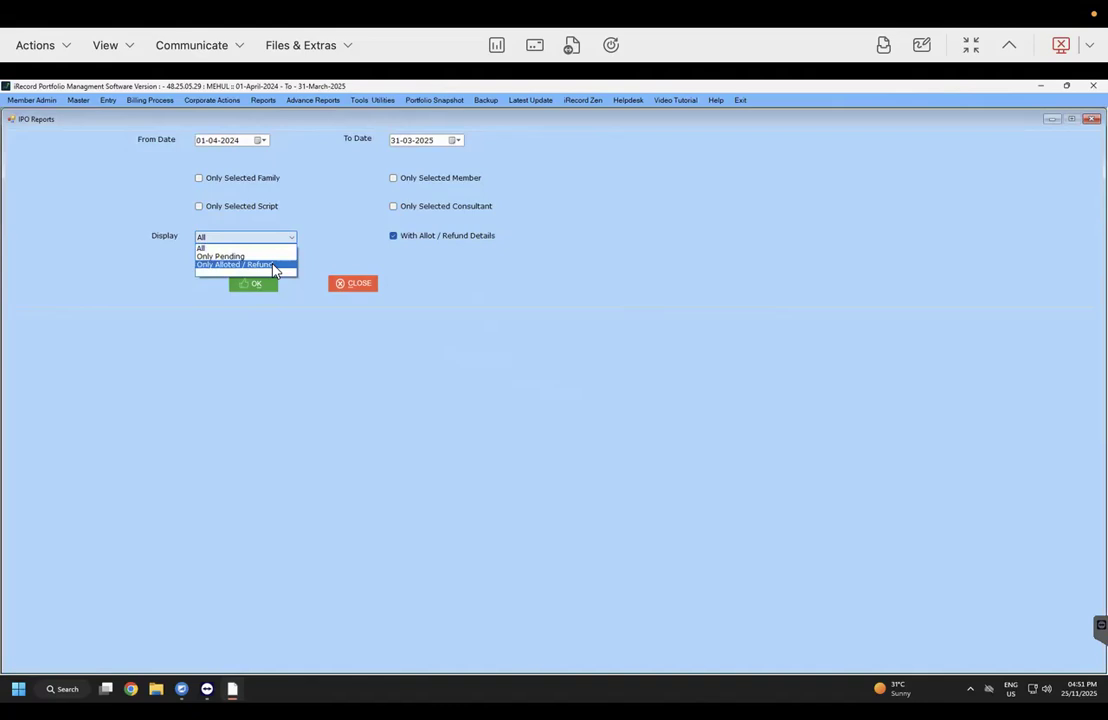
left_click(269, 293)
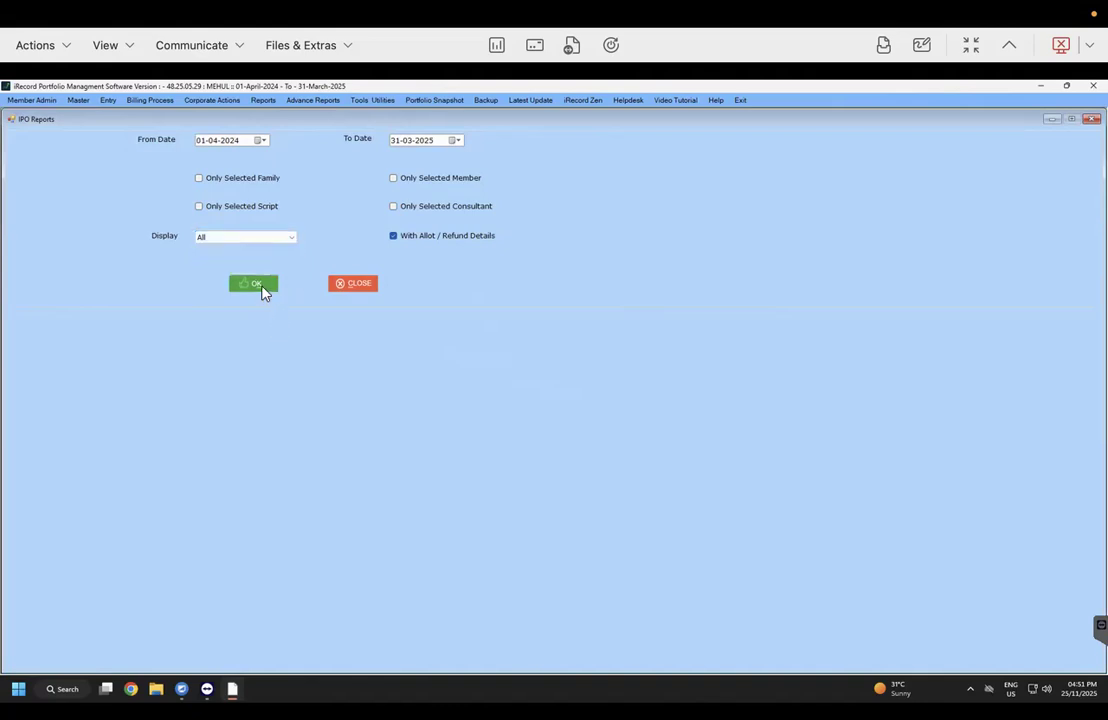
left_click(262, 287)
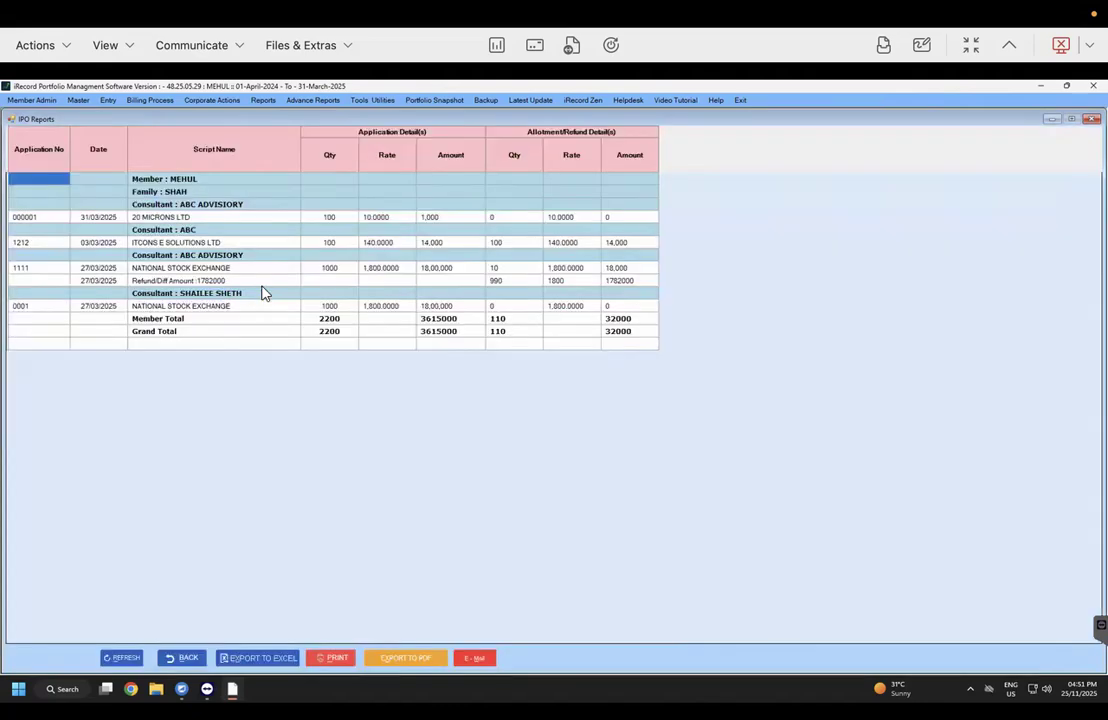
left_click_drag(183, 184, 452, 187)
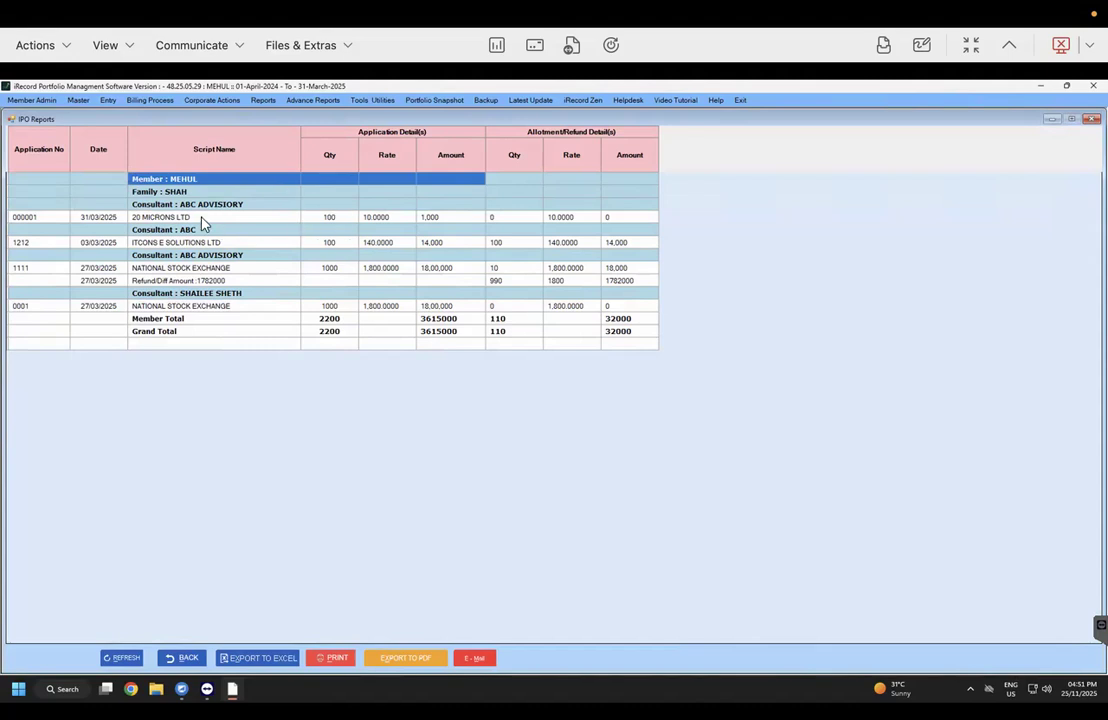
left_click(337, 221)
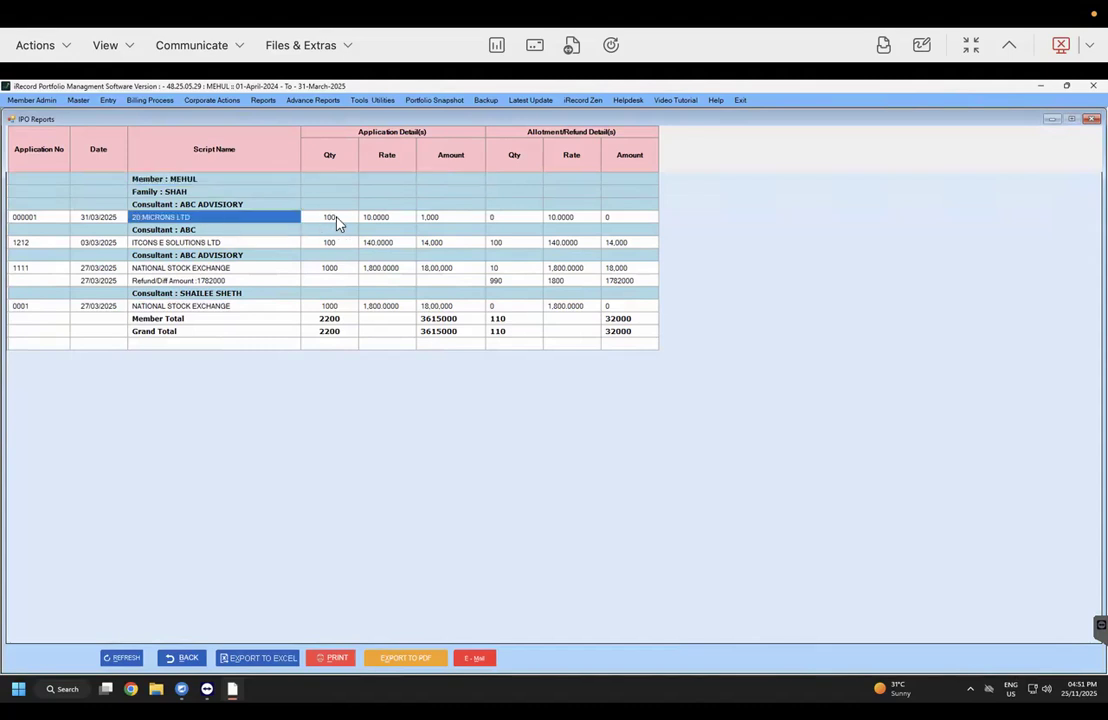
left_click(500, 218)
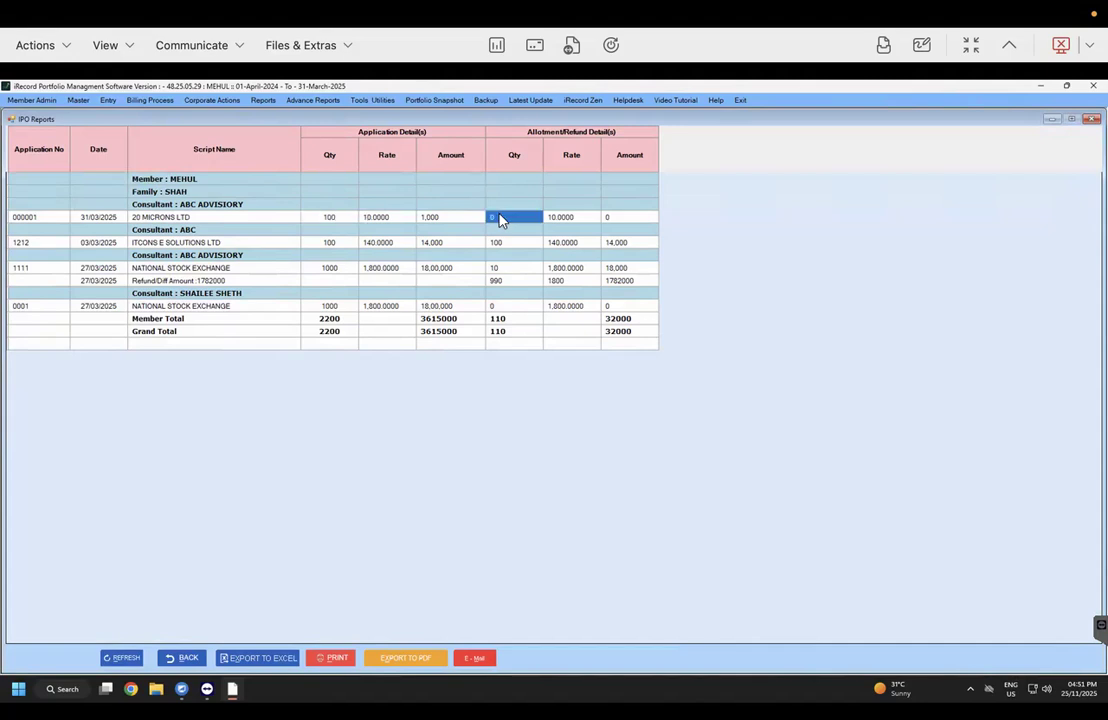
left_click(332, 307)
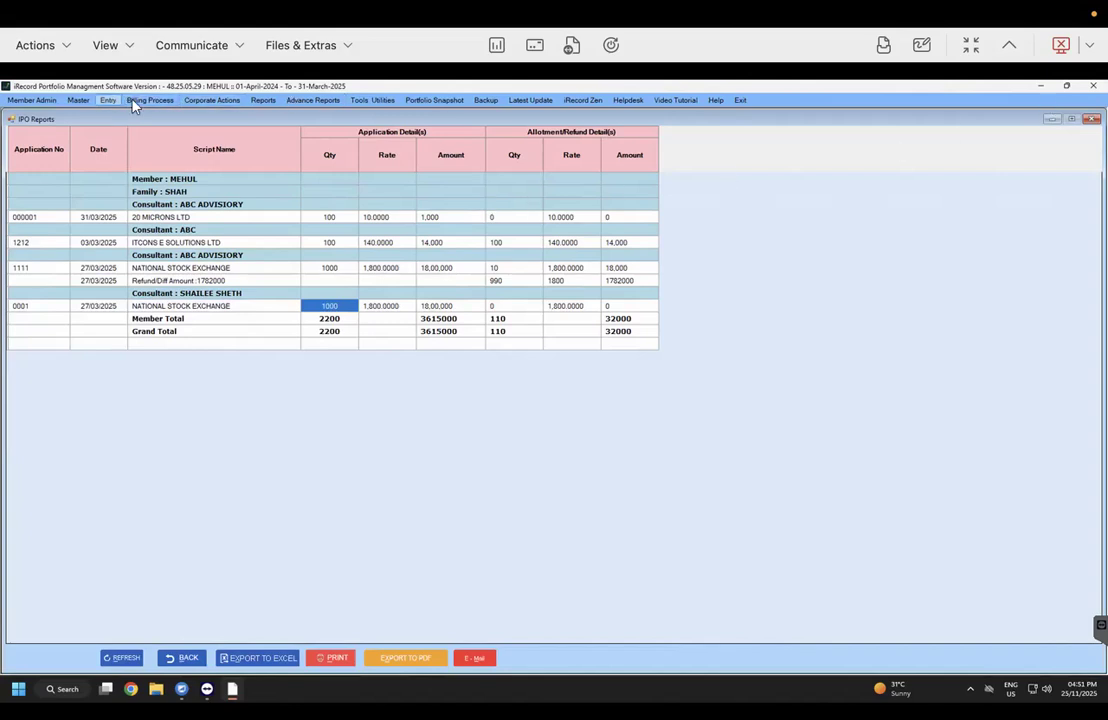
left_click(212, 100)
Step: Reopen the IPO entry form and load application 0001 from the search results
mouse_move(281, 192)
left_click(350, 191)
left_click(1052, 119)
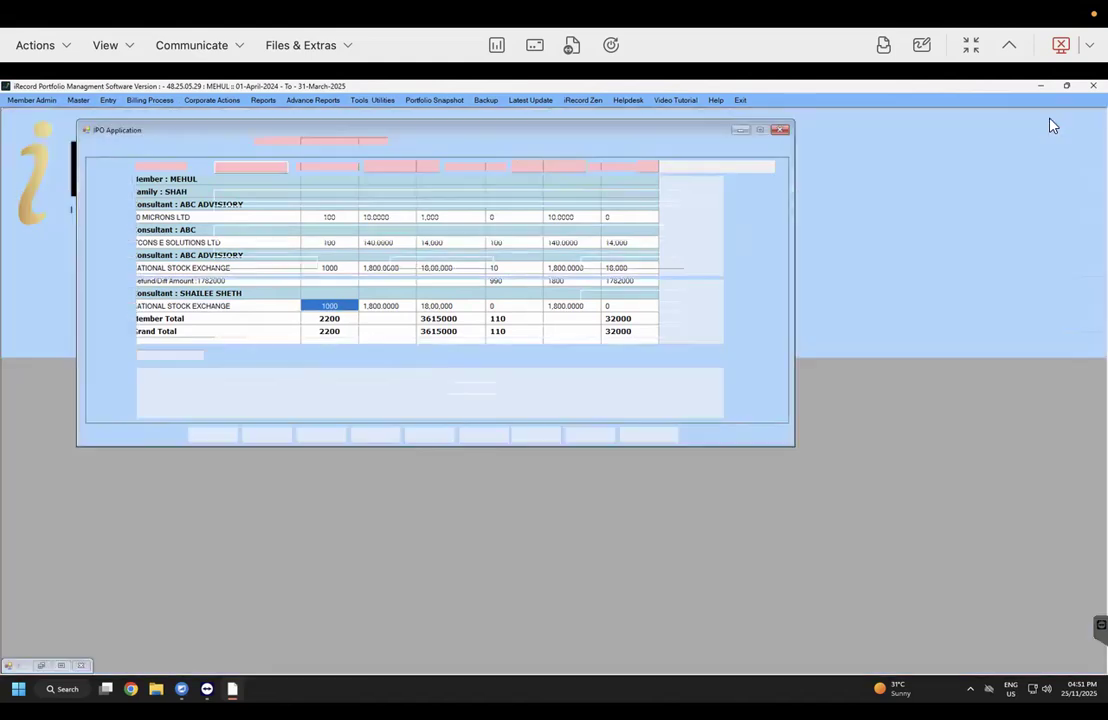
left_click(484, 435)
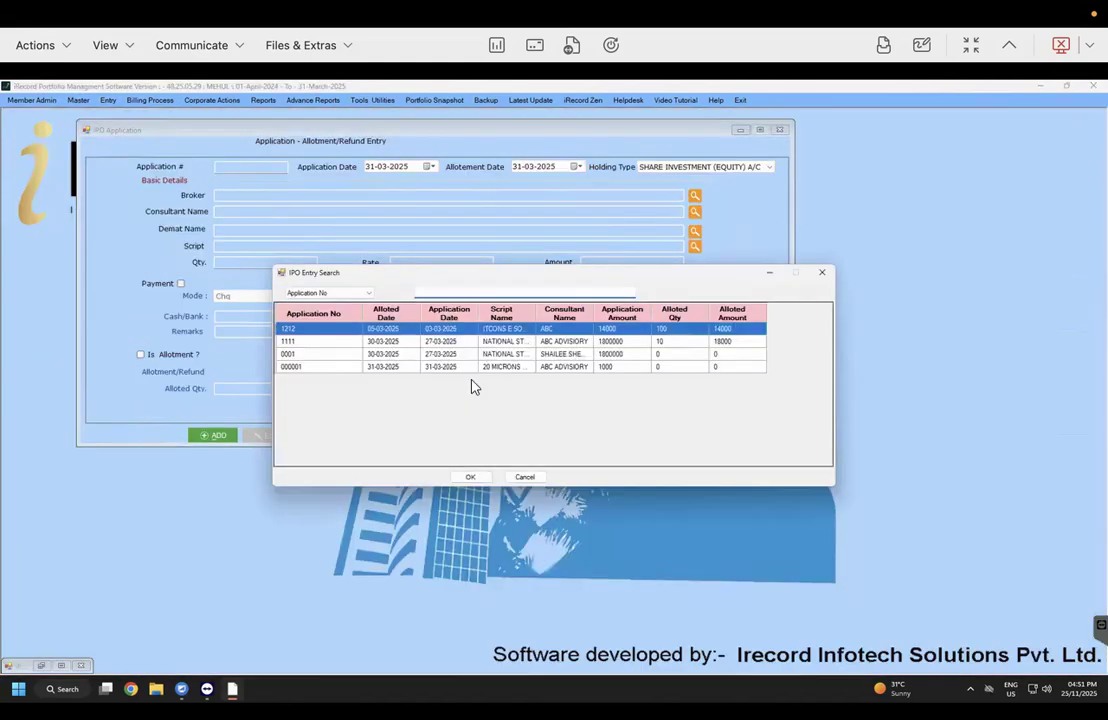
left_click(514, 343)
double_click(514, 343)
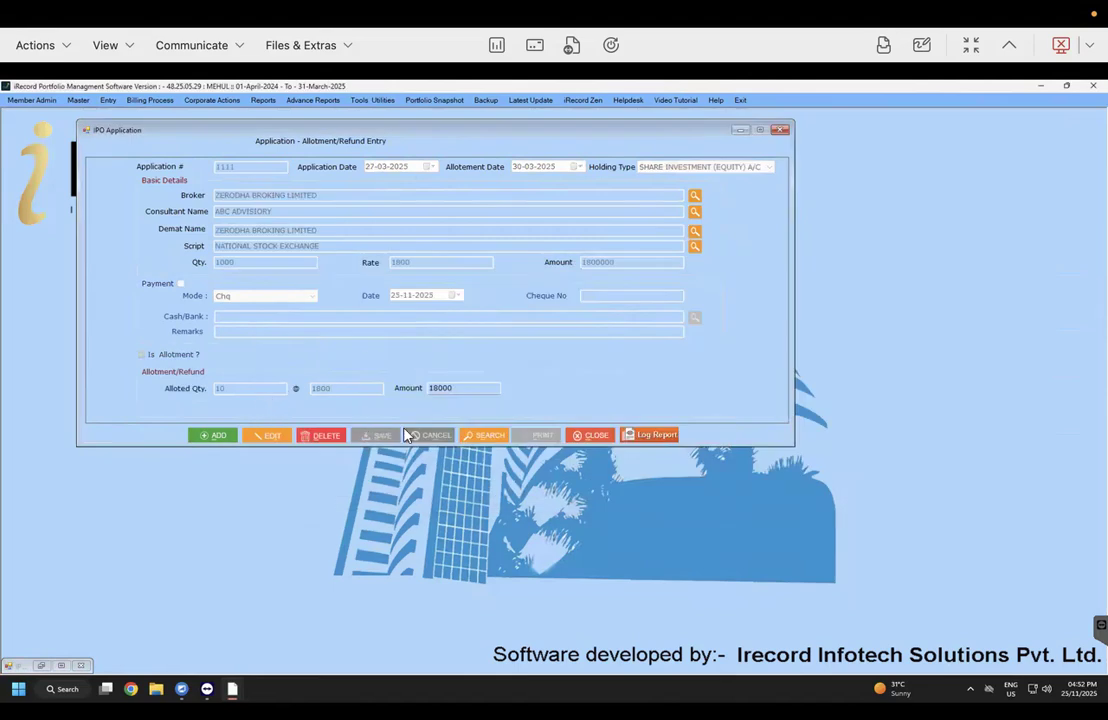
left_click(480, 435)
left_click(506, 355)
double_click(506, 355)
Step: Edit application 0001 to allot 500 shares, save it, and close the form
left_click(262, 433)
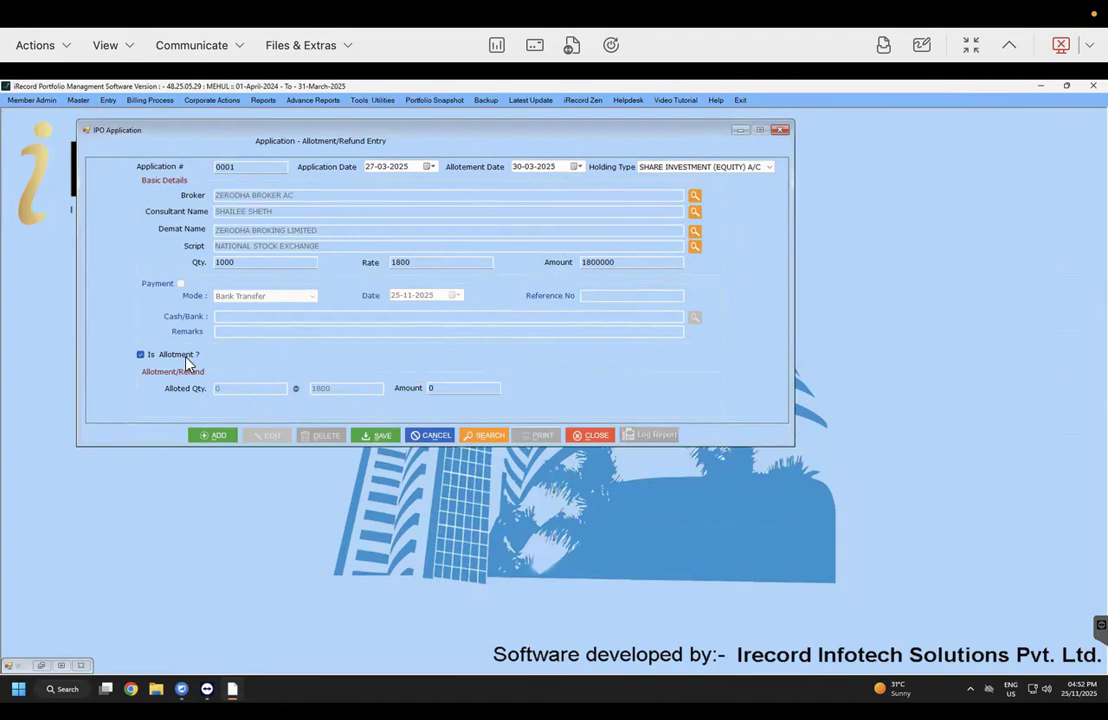
left_click(242, 388)
type("500")
left_click(385, 437)
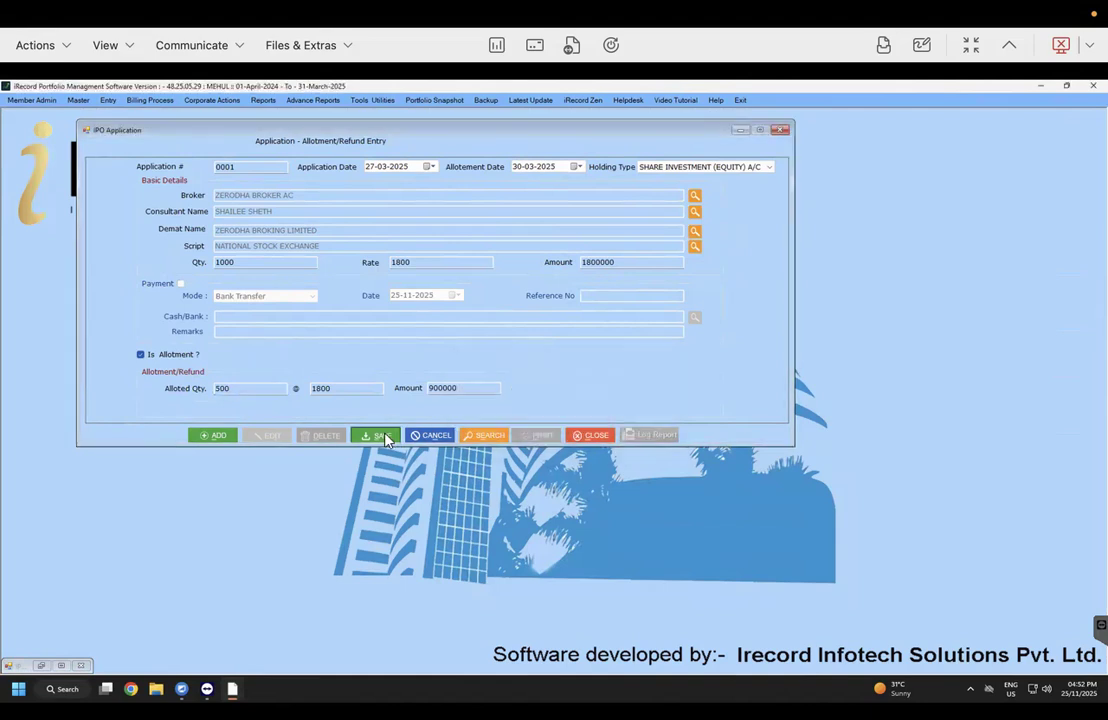
key("Return")
key("Return")
left_click(779, 132)
left_click(42, 666)
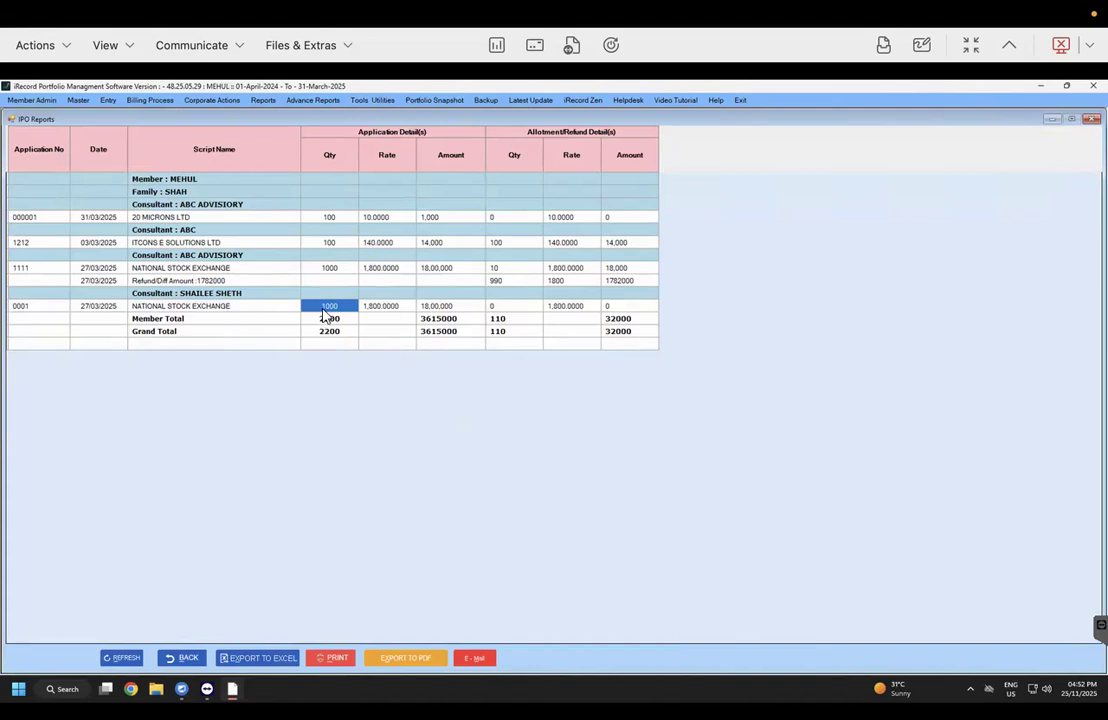
Step: Check that row 0001's allotment cells still read 0, then return to the report criteria
left_click(383, 308)
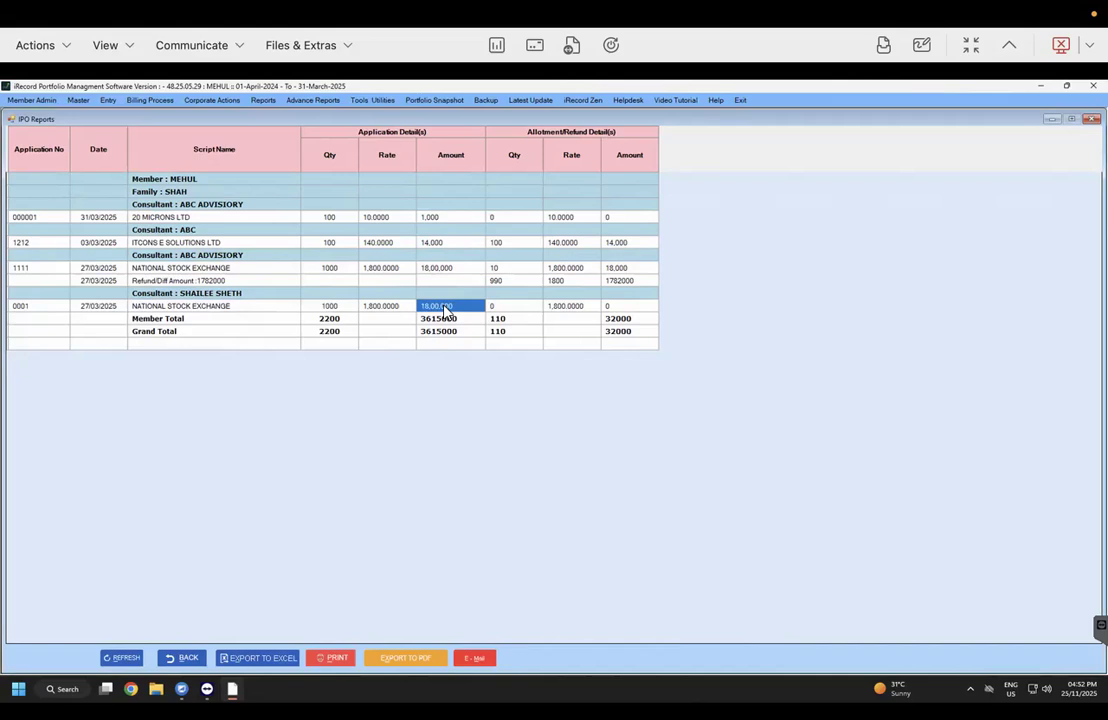
left_click_drag(500, 306, 655, 308)
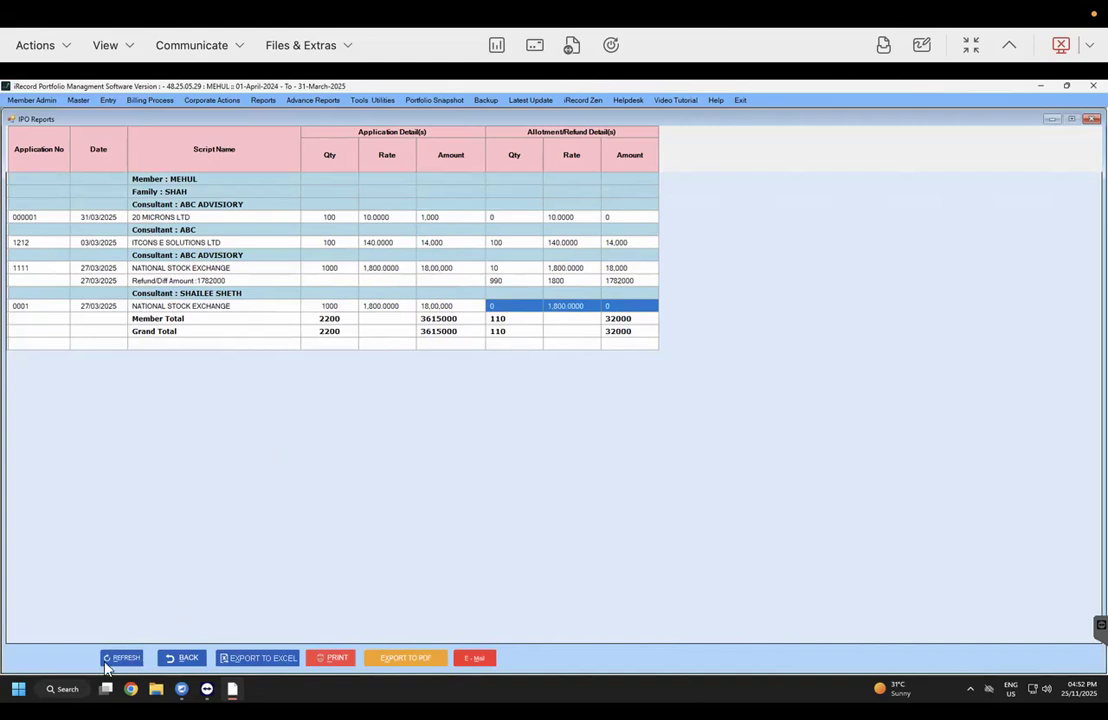
left_click(184, 657)
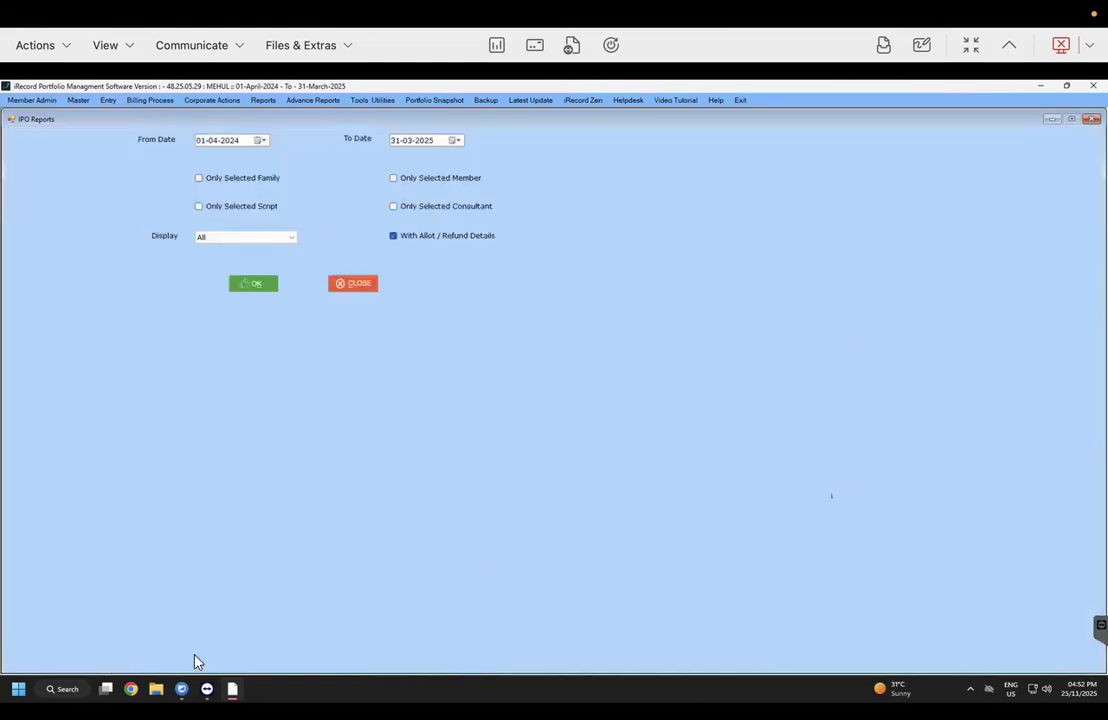
Step: Regenerate the IPO report and review 0001's 500 shares at 1,800 and the 900000 Refund/Diff row
left_click(258, 287)
left_click_drag(522, 310, 659, 313)
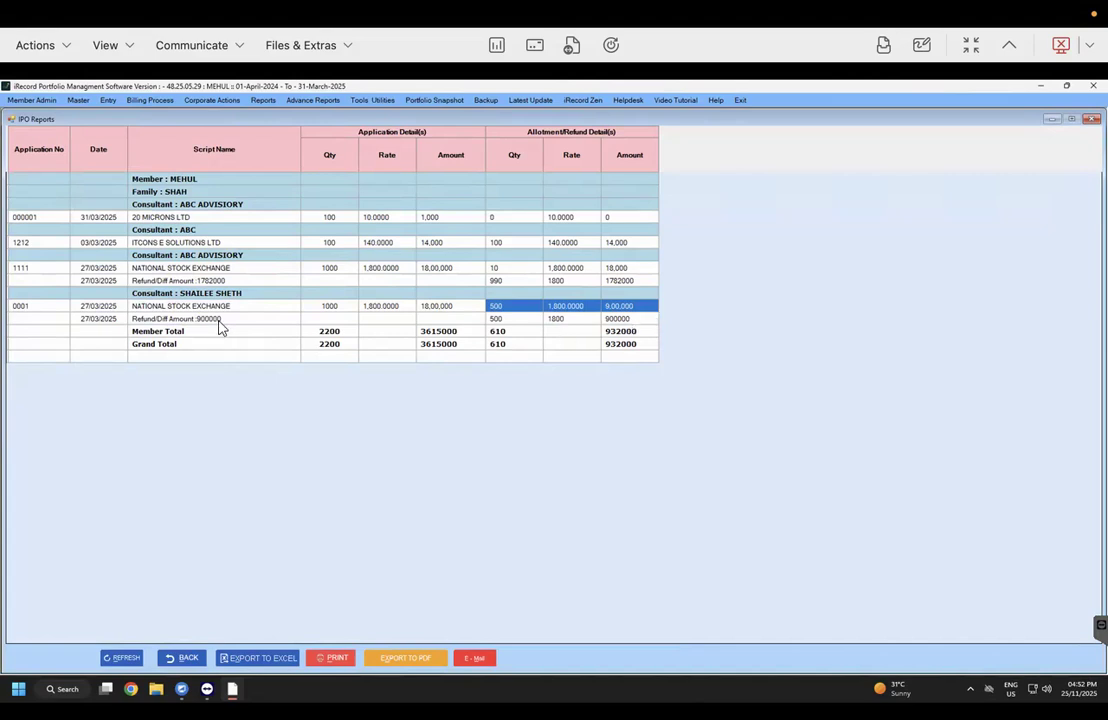
left_click_drag(218, 322, 702, 323)
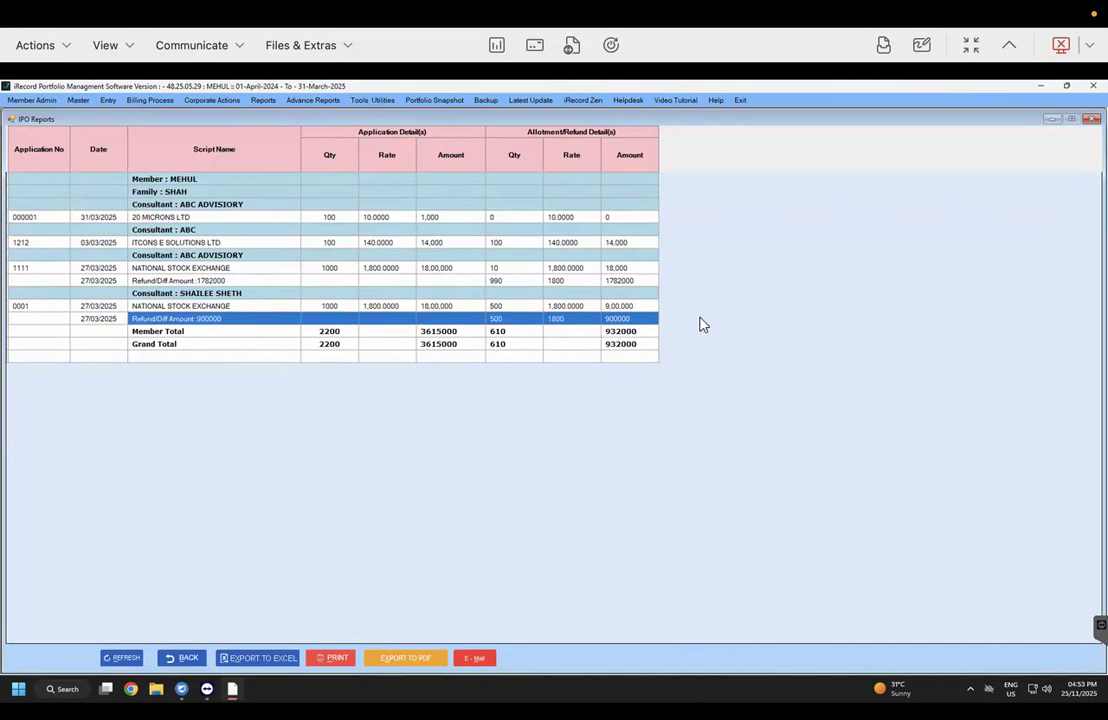
left_click_drag(292, 309, 316, 313)
left_click_drag(497, 309, 605, 307)
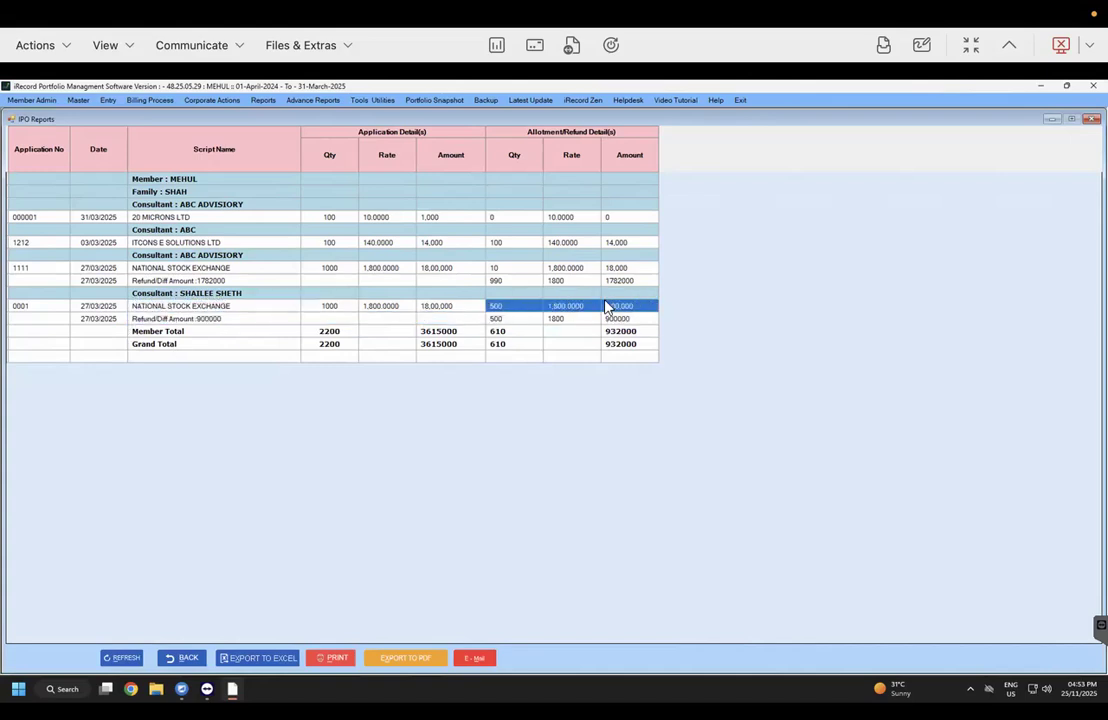
left_click(117, 320)
left_click_drag(117, 327, 668, 323)
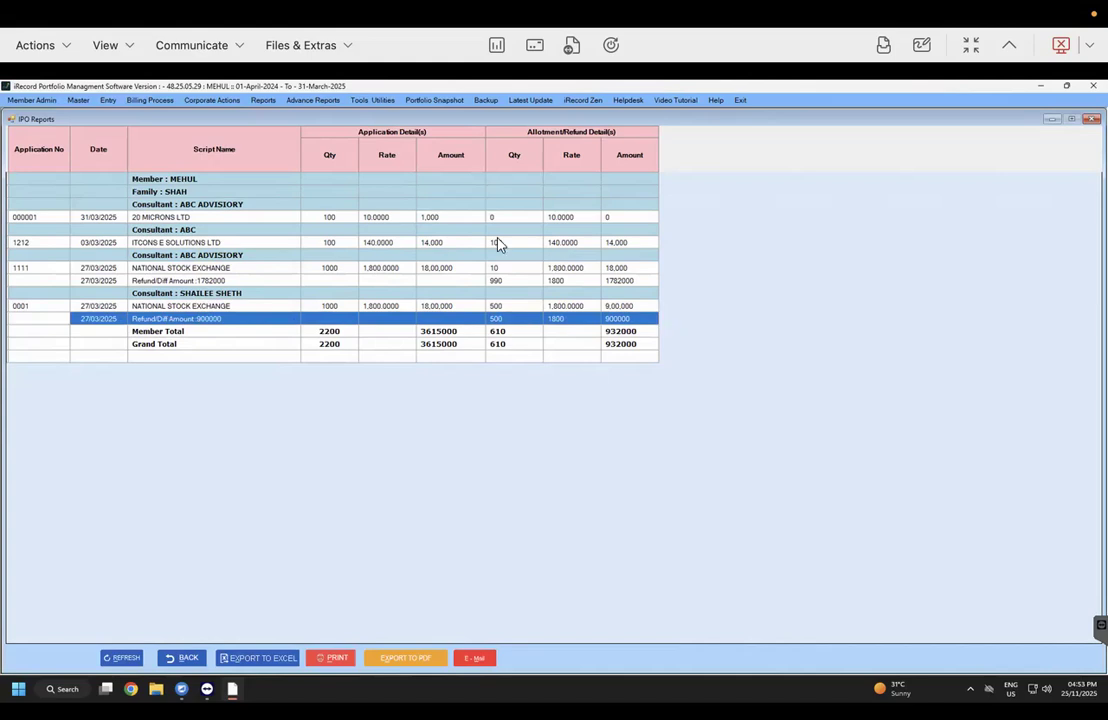
left_click(263, 101)
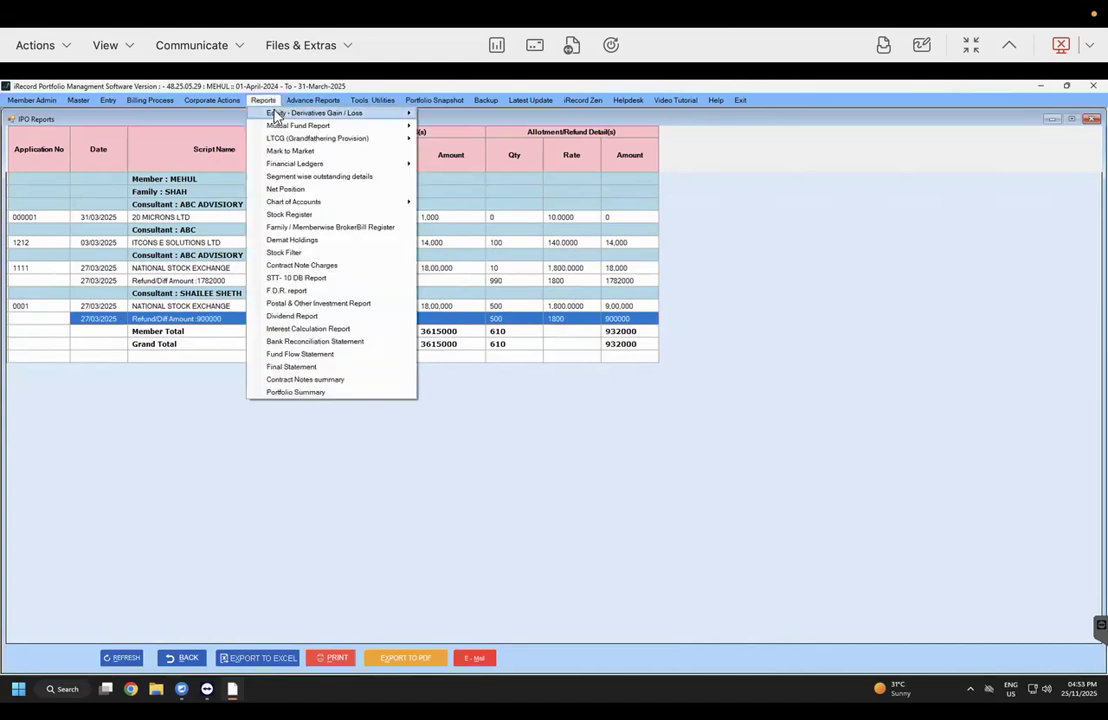
Step: Run Capital Gain (FIFO) for both National Stock Exchange scripts, showing IPO buys of 500 and 10 at 1,800
left_click(457, 112)
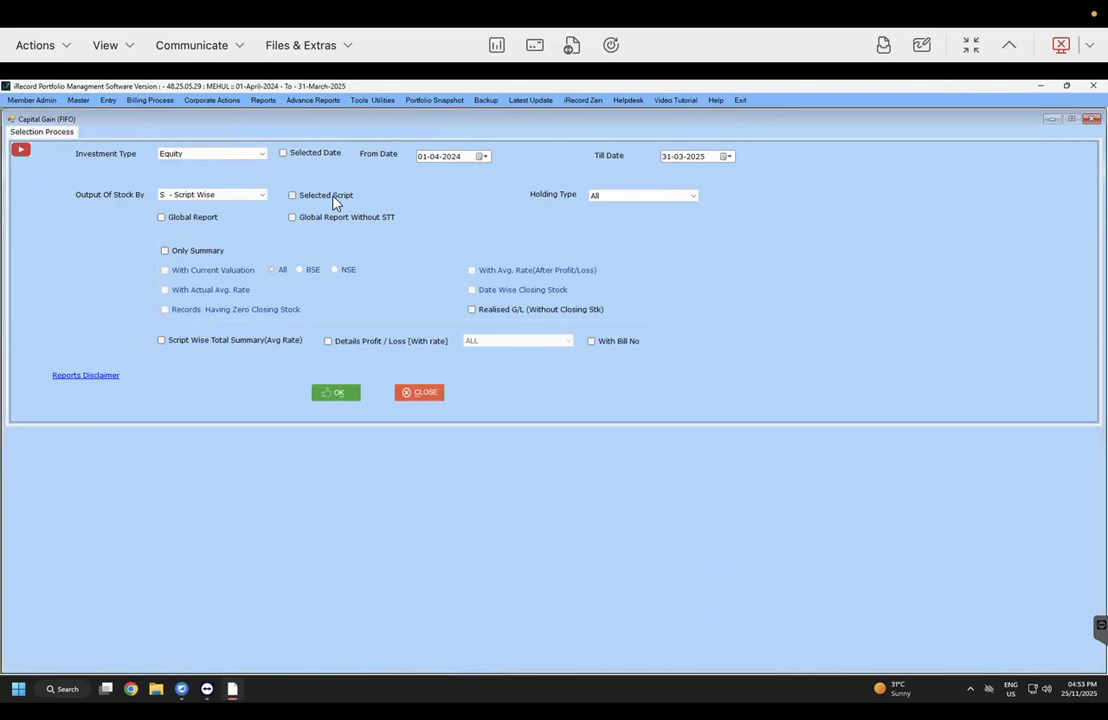
left_click(333, 198)
type("naional st")
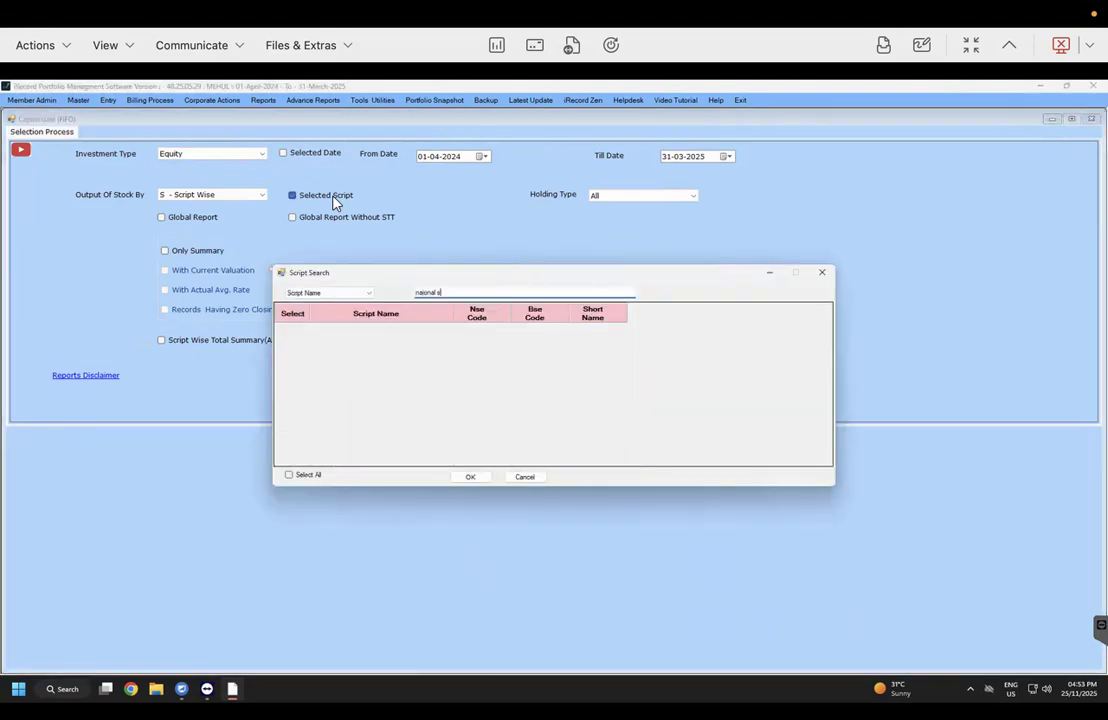
type("national")
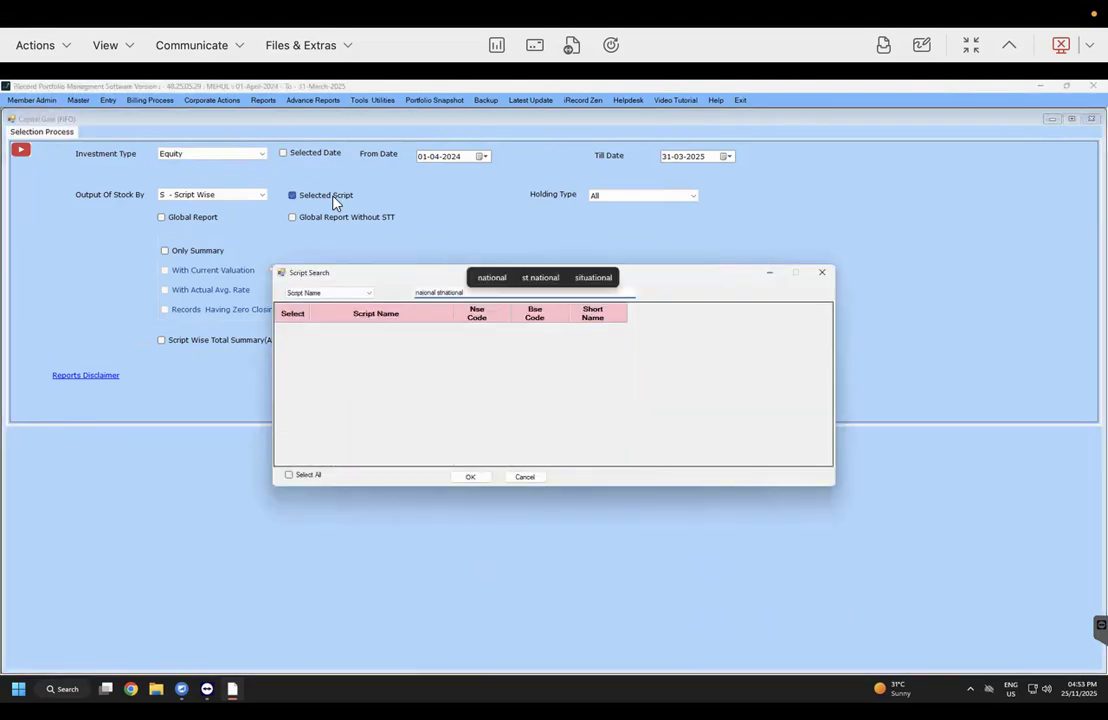
key("ctrl+a")
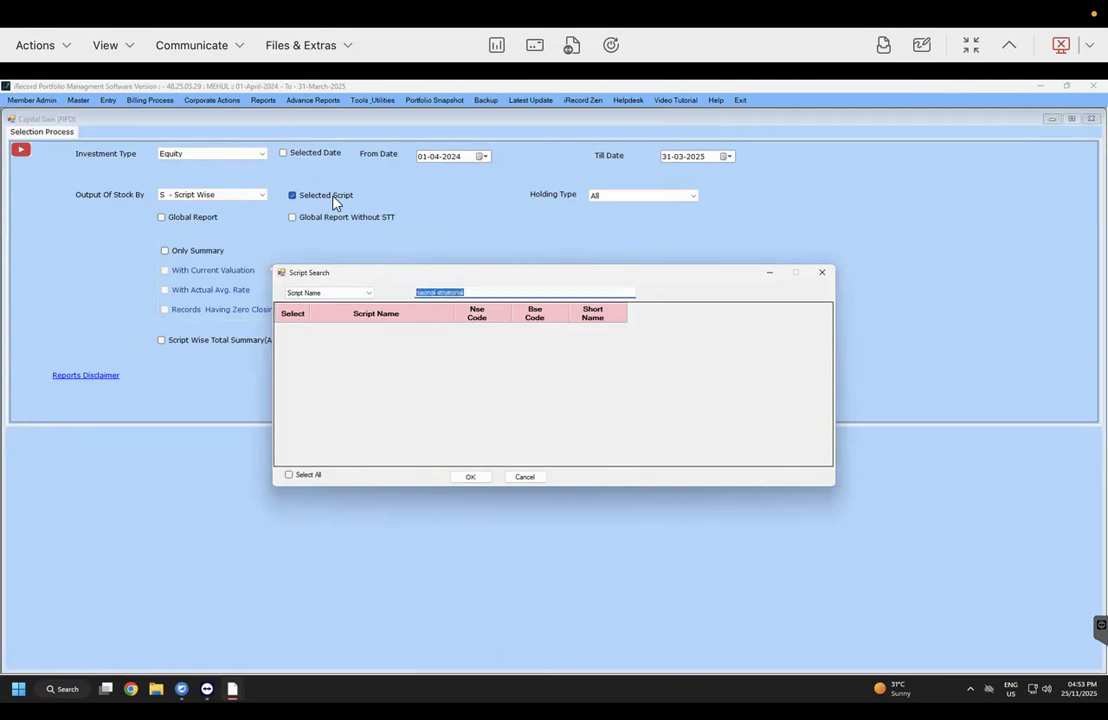
type("national")
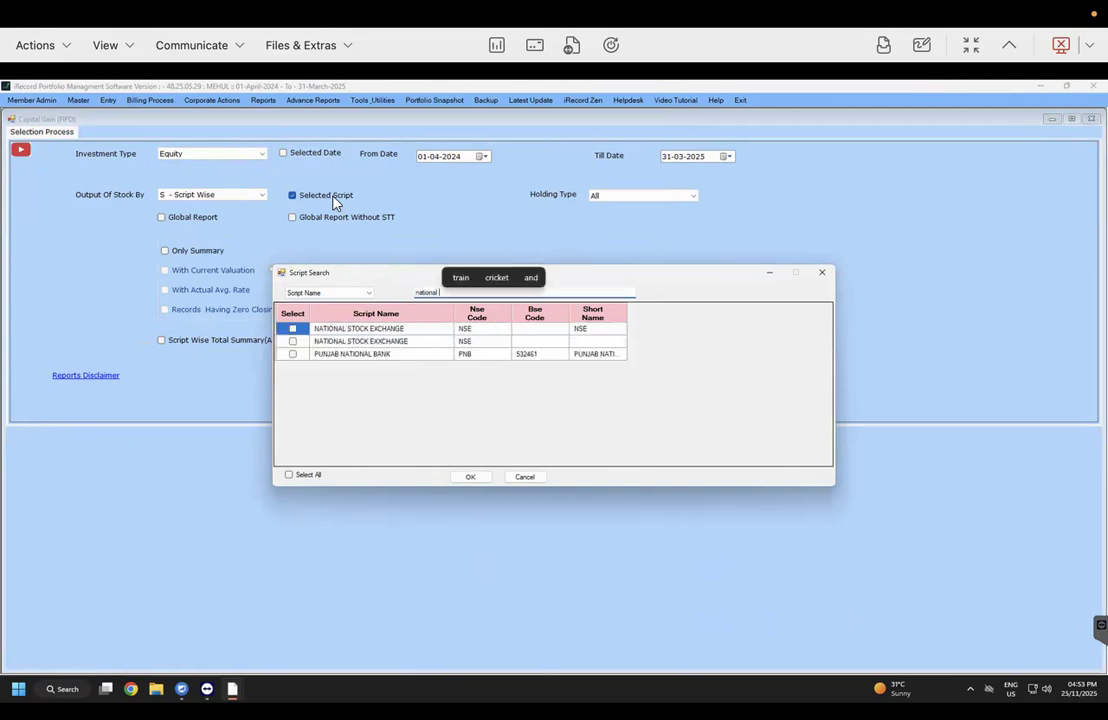
left_click(292, 328)
left_click(292, 342)
left_click(465, 476)
left_click(340, 391)
left_click_drag(129, 206, 700, 228)
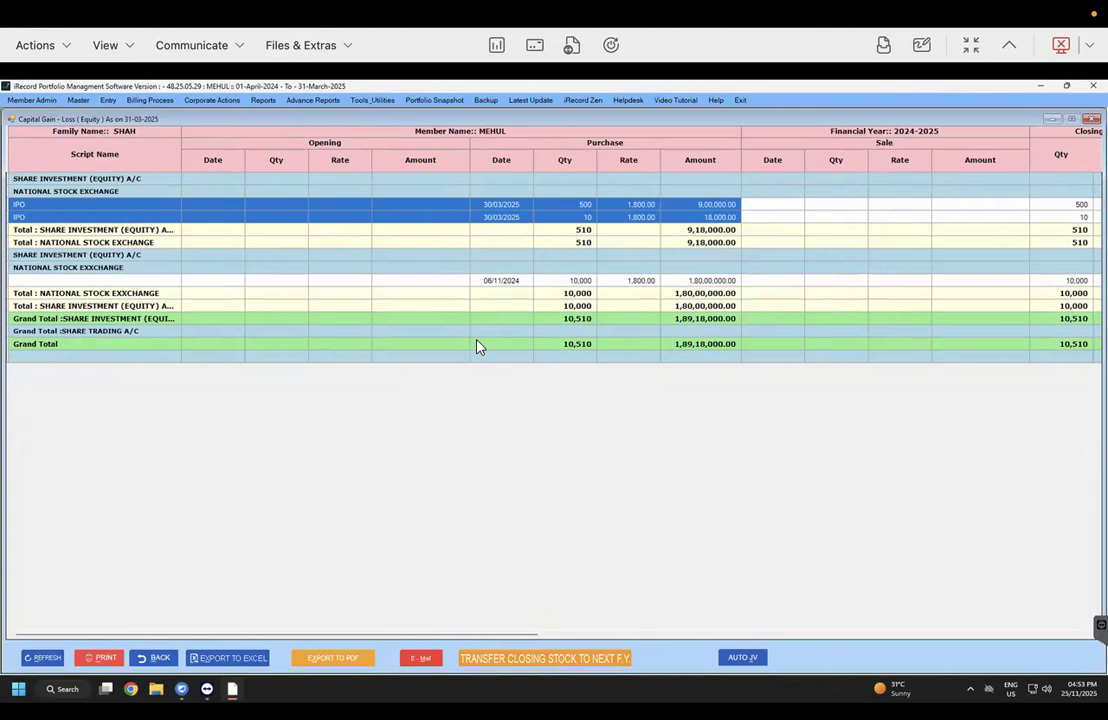
Step: Scroll the Capital Gain grid right to show closing stock of 510 shares valued 9,18,000
left_click_drag(520, 635, 840, 600)
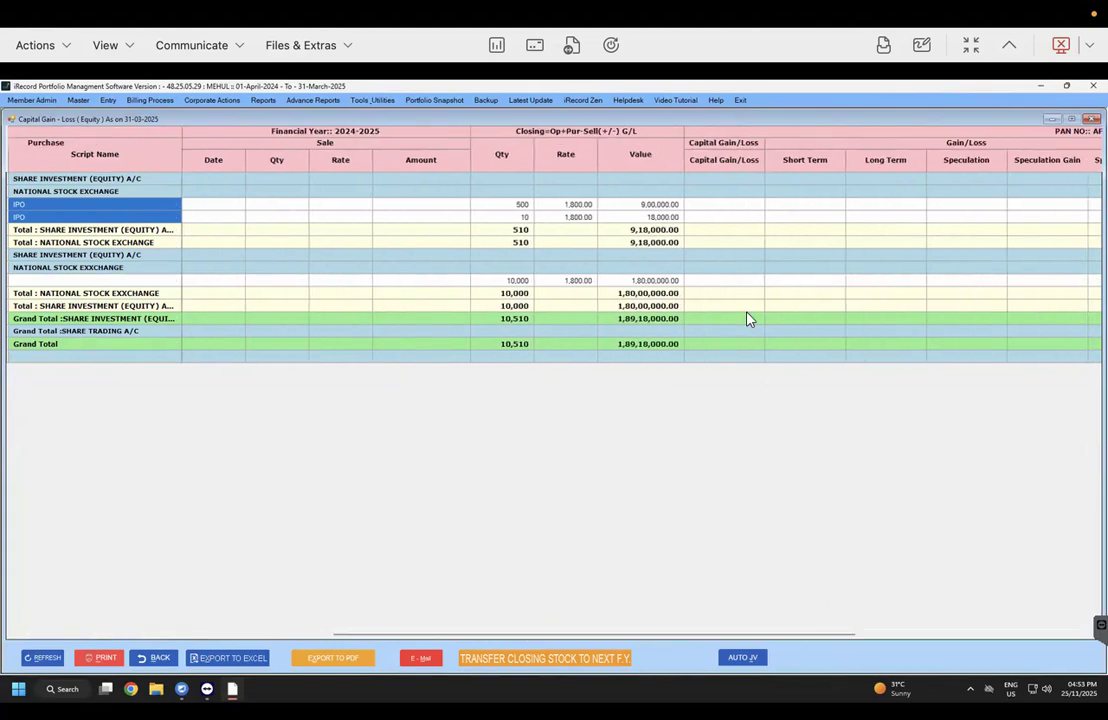